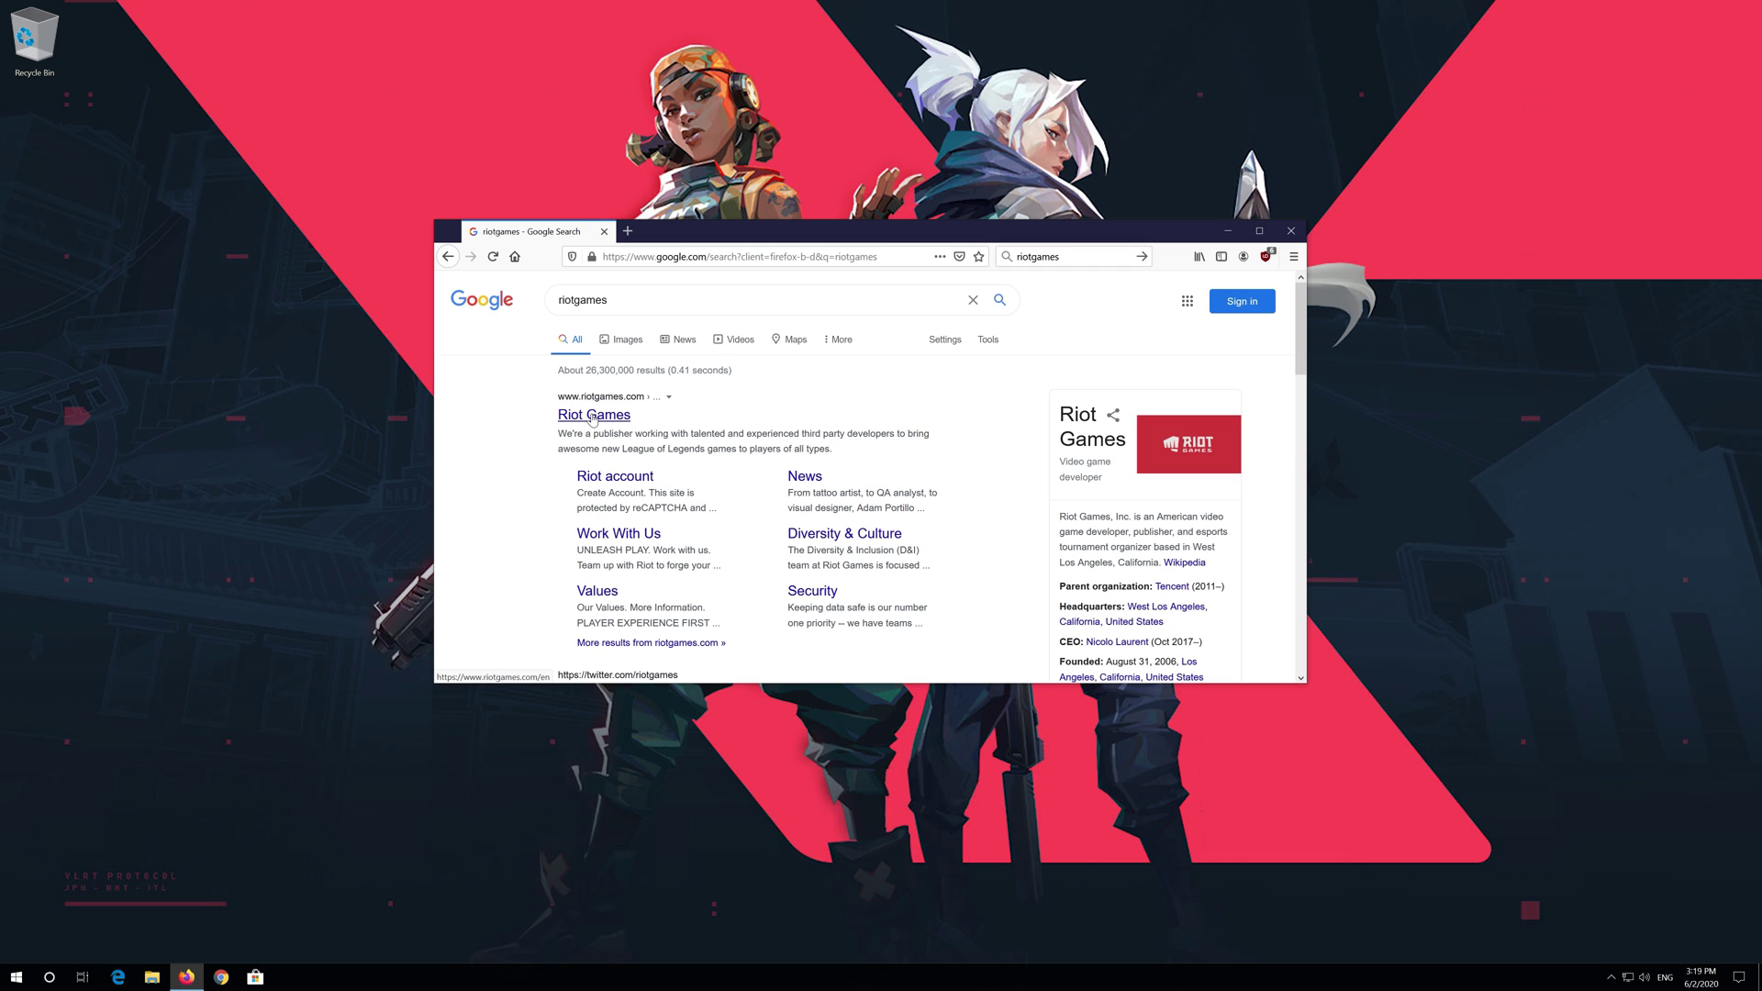
# Step: Follow the Riot Games result in the Google results for riotgames to reach the Riot Games home page
pyautogui.click(592, 416)
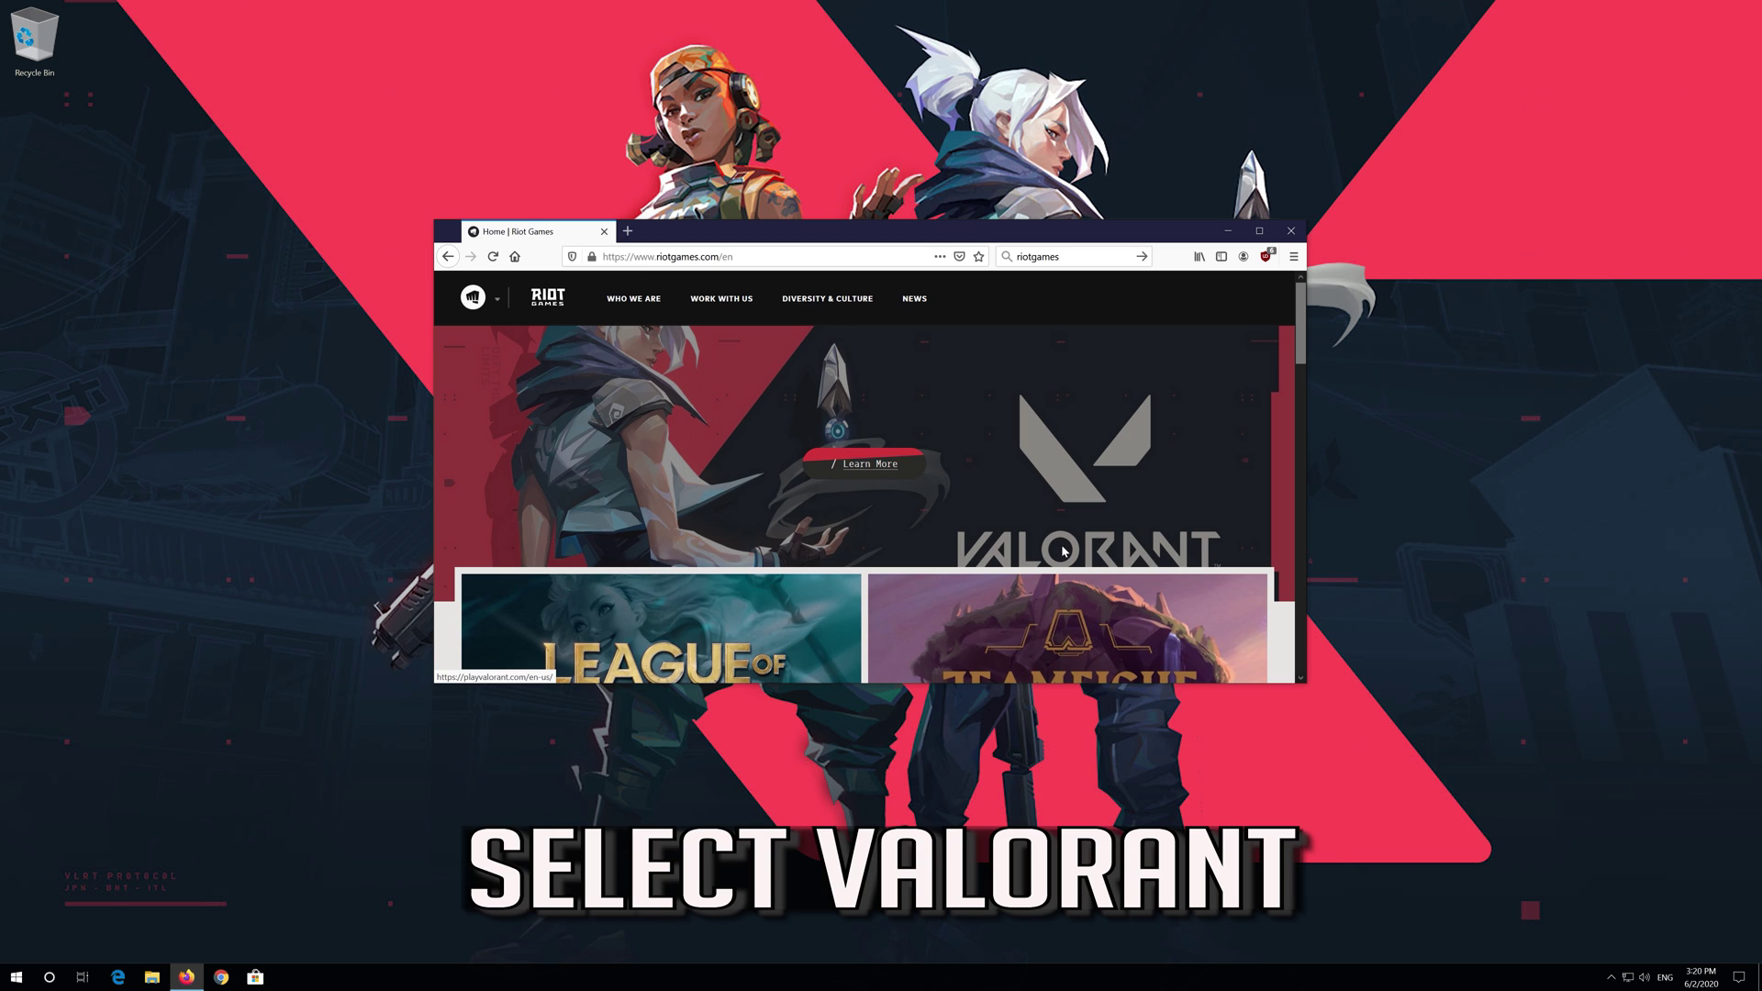
# Step: From playvalorant.com's PLAY NOW, reach the Get Set Up to Play account-or-sign-in prompt
pyautogui.click(835, 467)
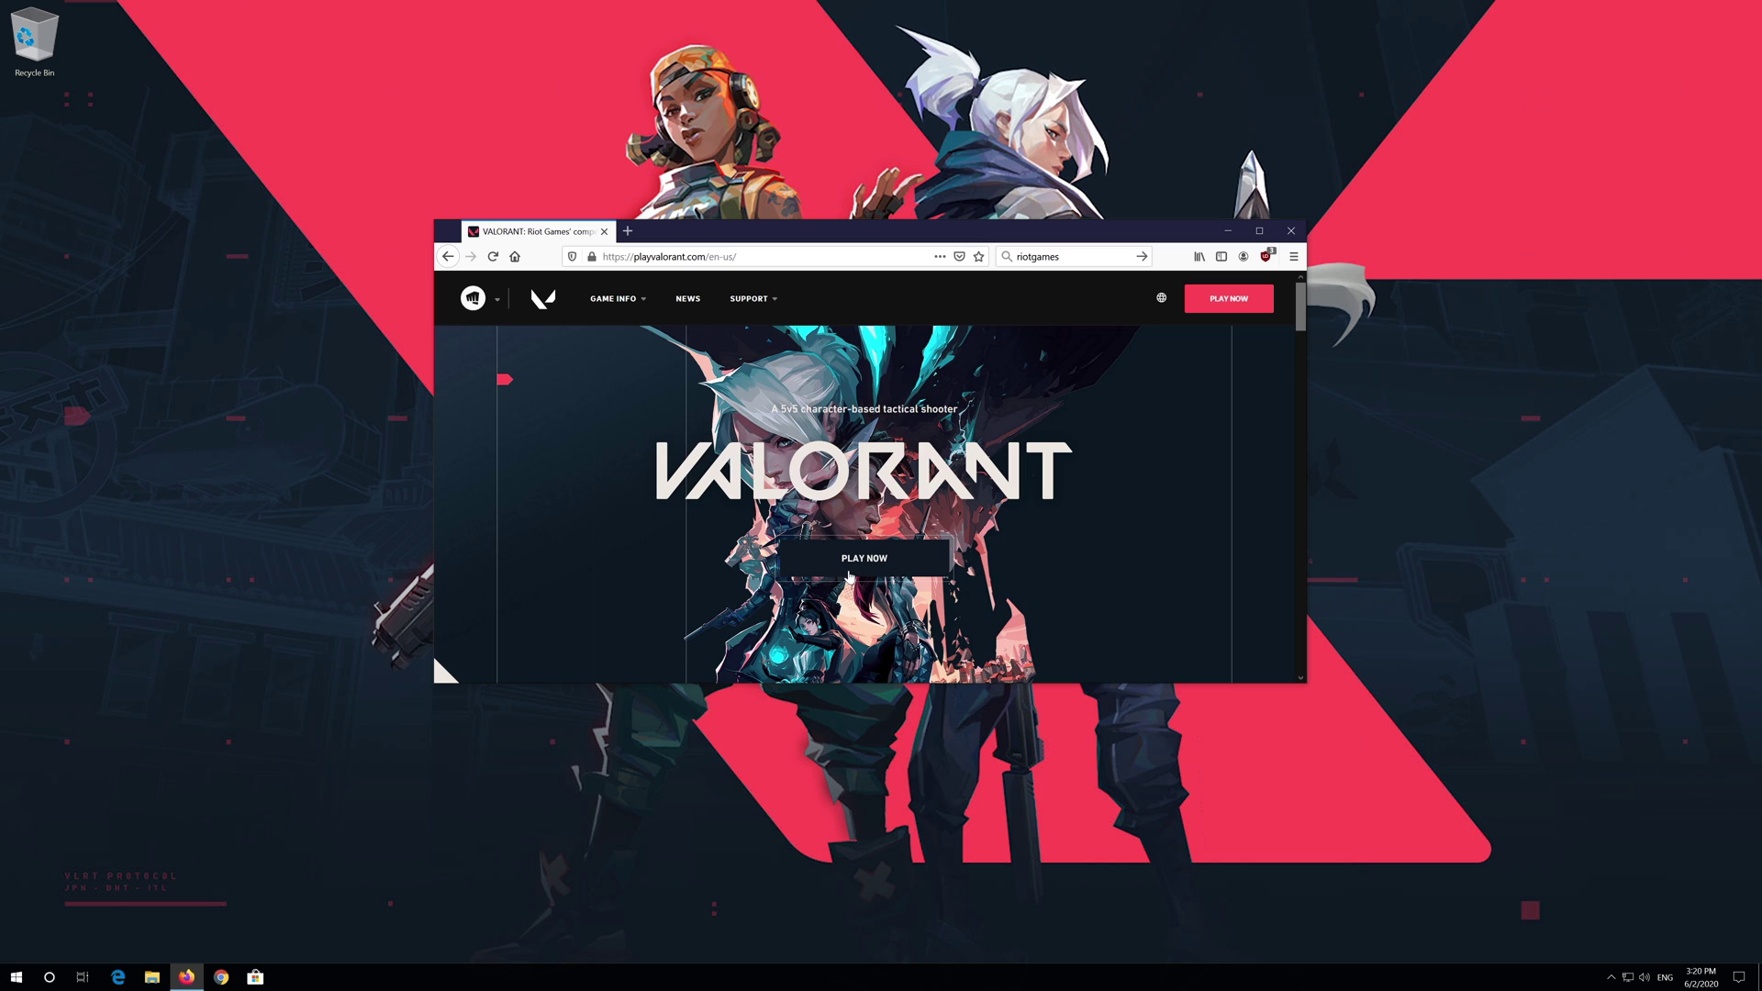
pyautogui.click(849, 576)
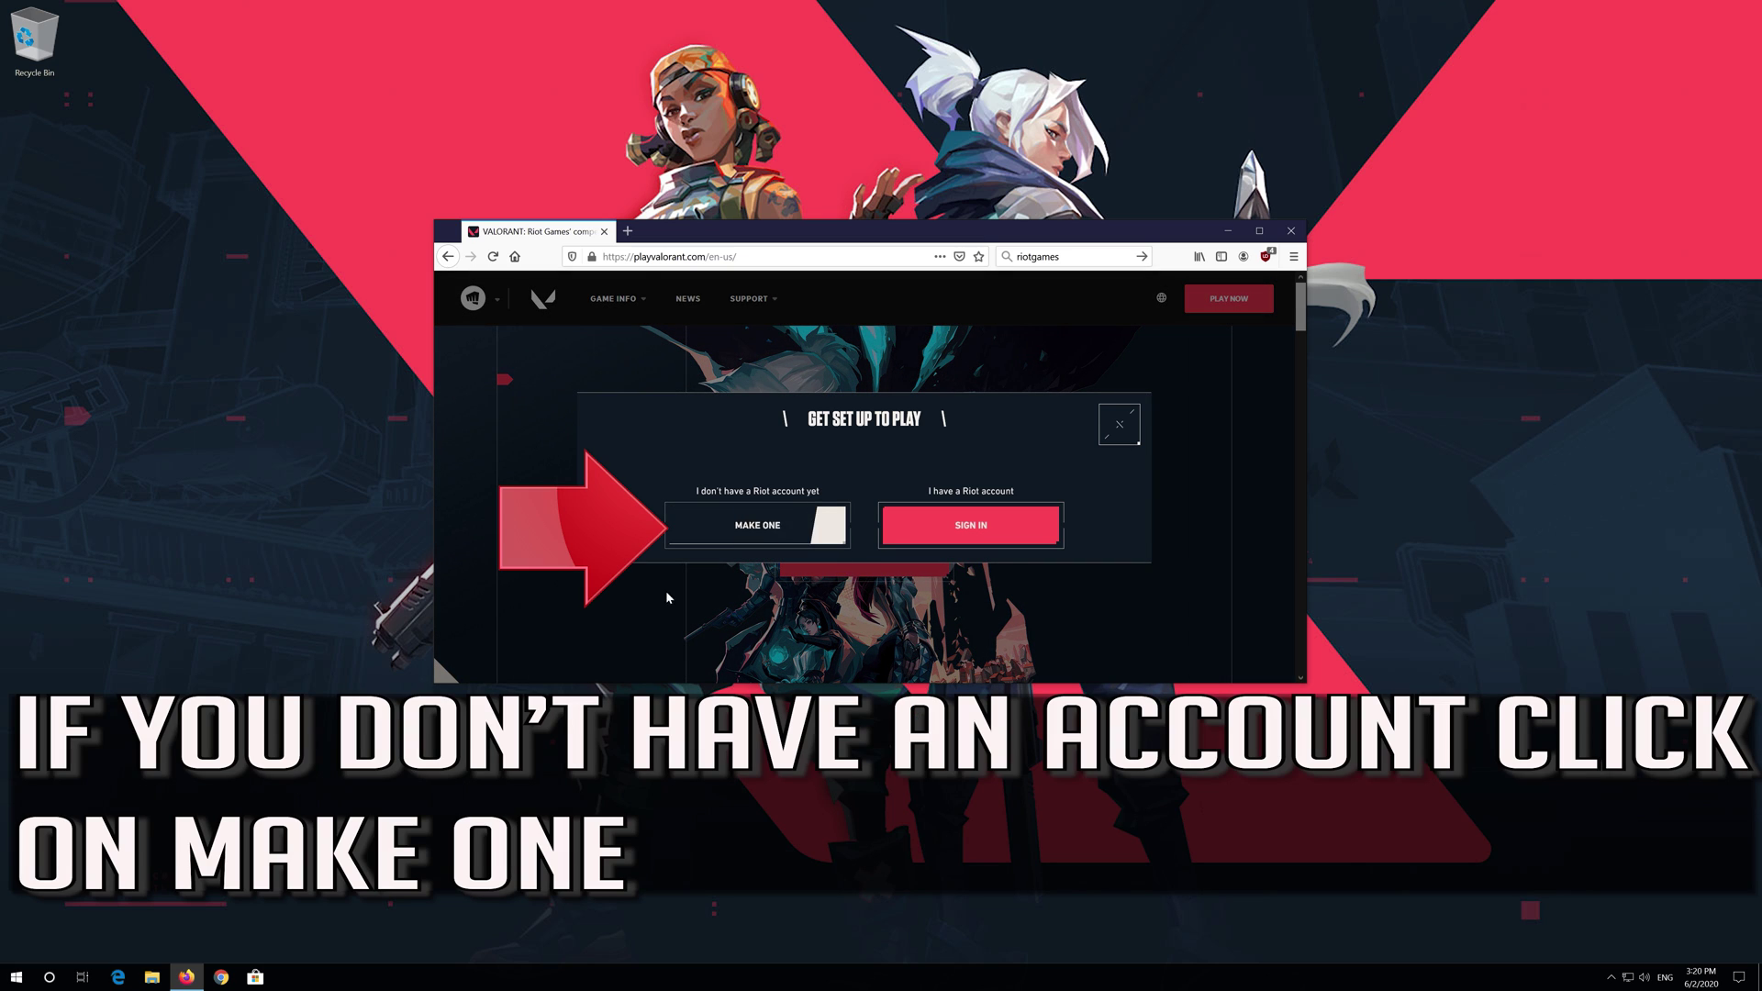
pyautogui.click(751, 526)
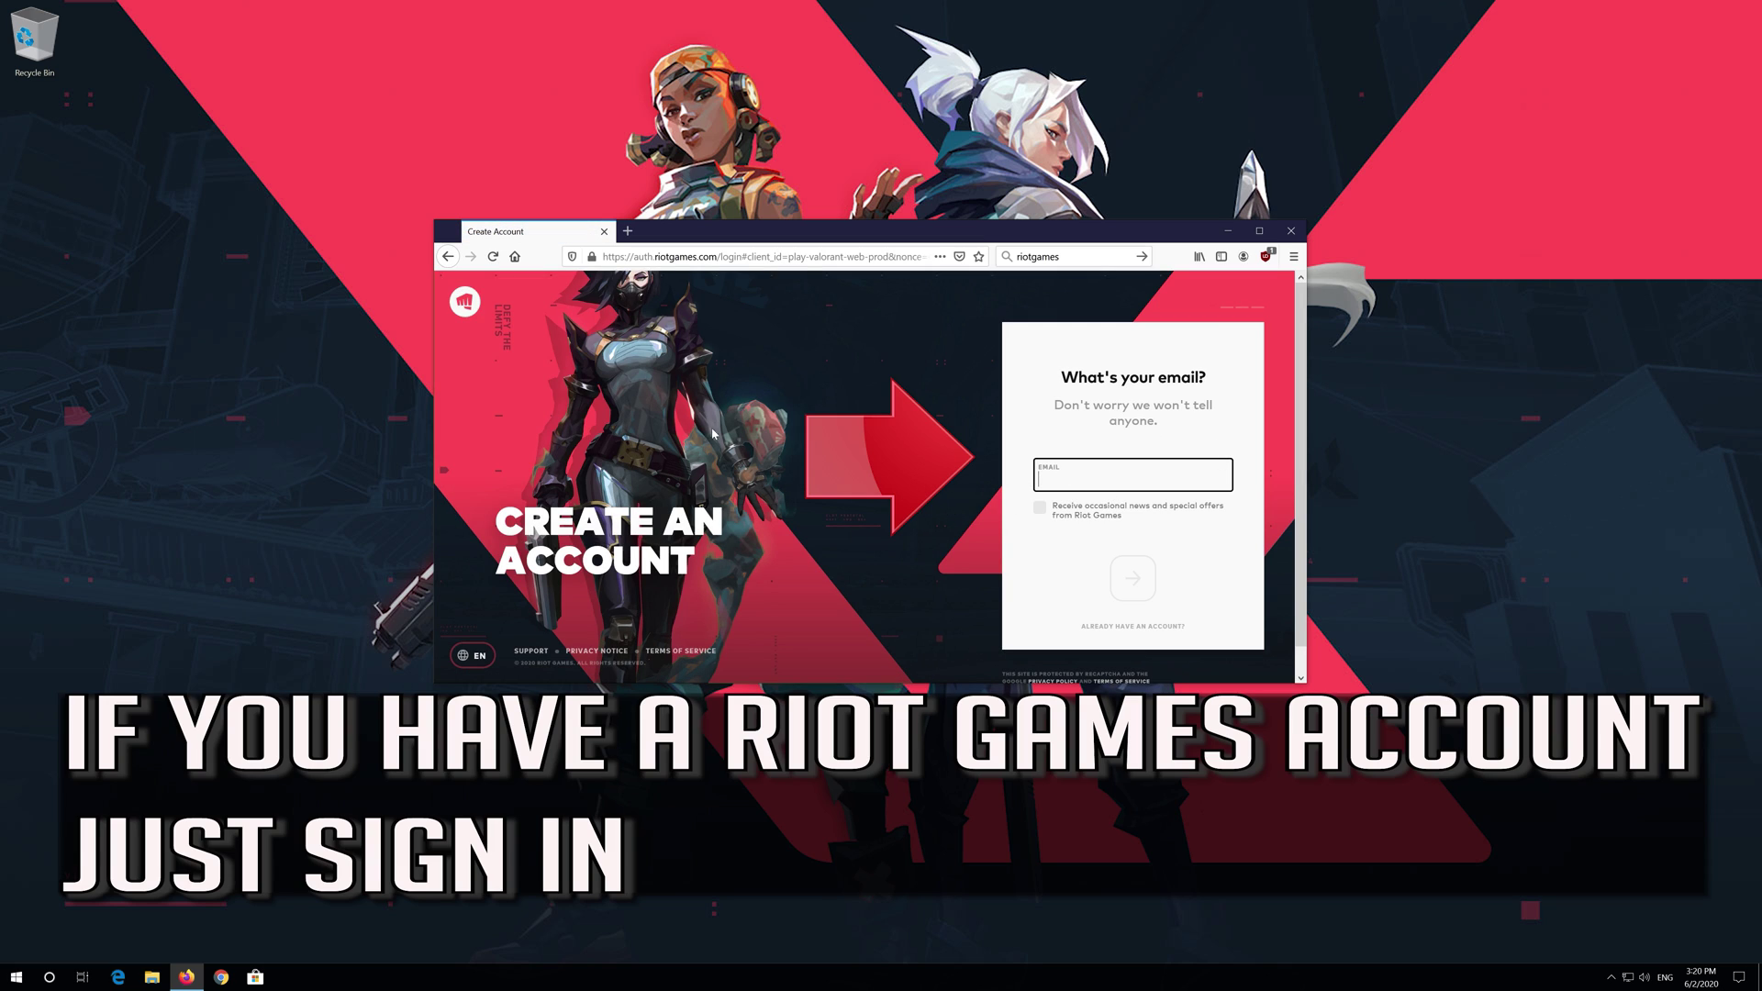
pyautogui.click(447, 257)
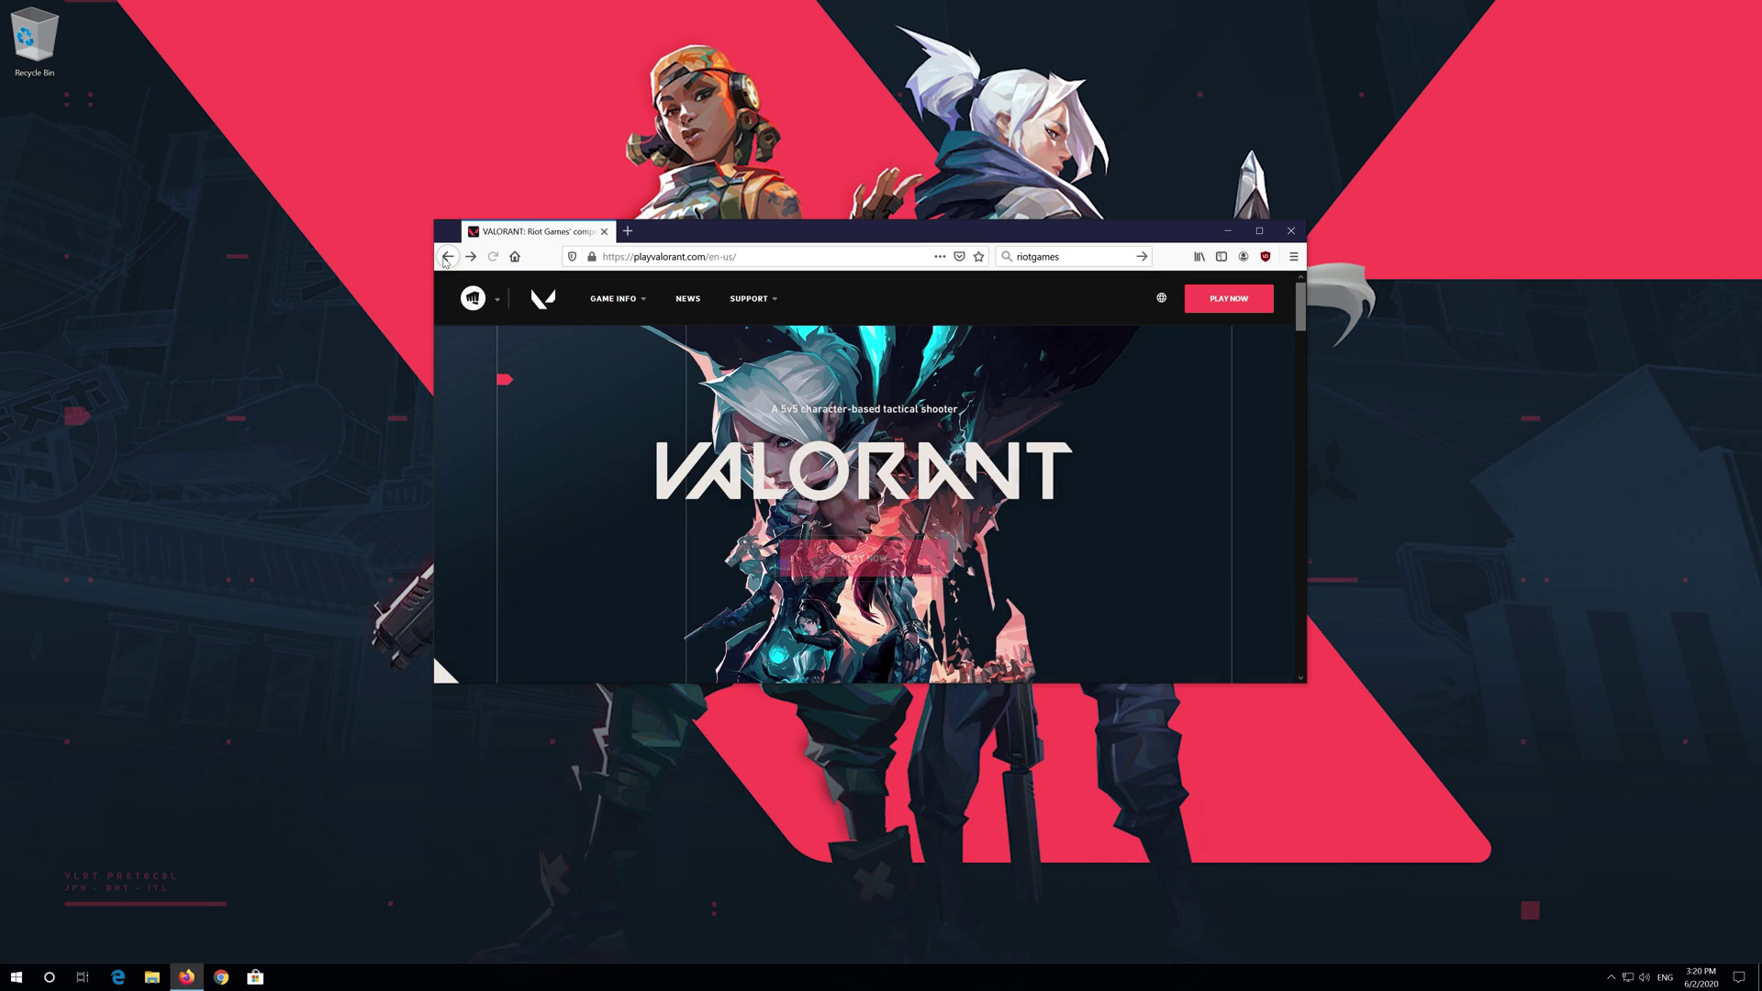
pyautogui.click(847, 548)
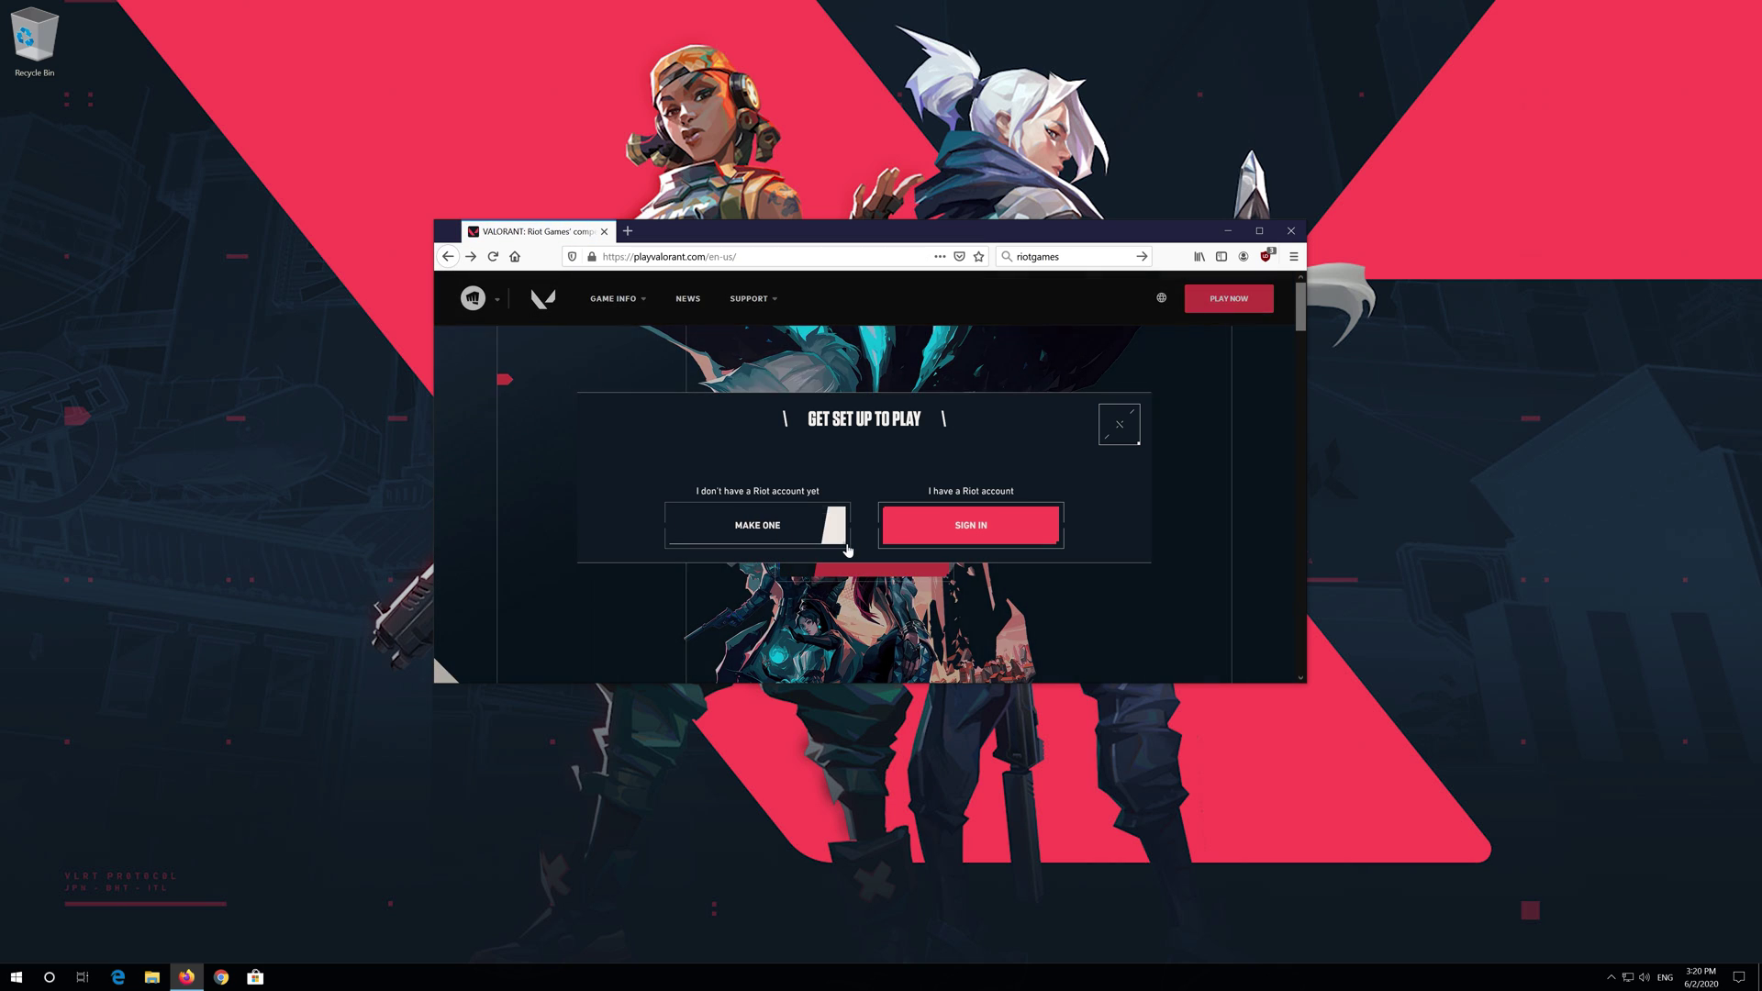
# Step: Sign in with the account username and password, with Stay signed in ticked
pyautogui.click(972, 532)
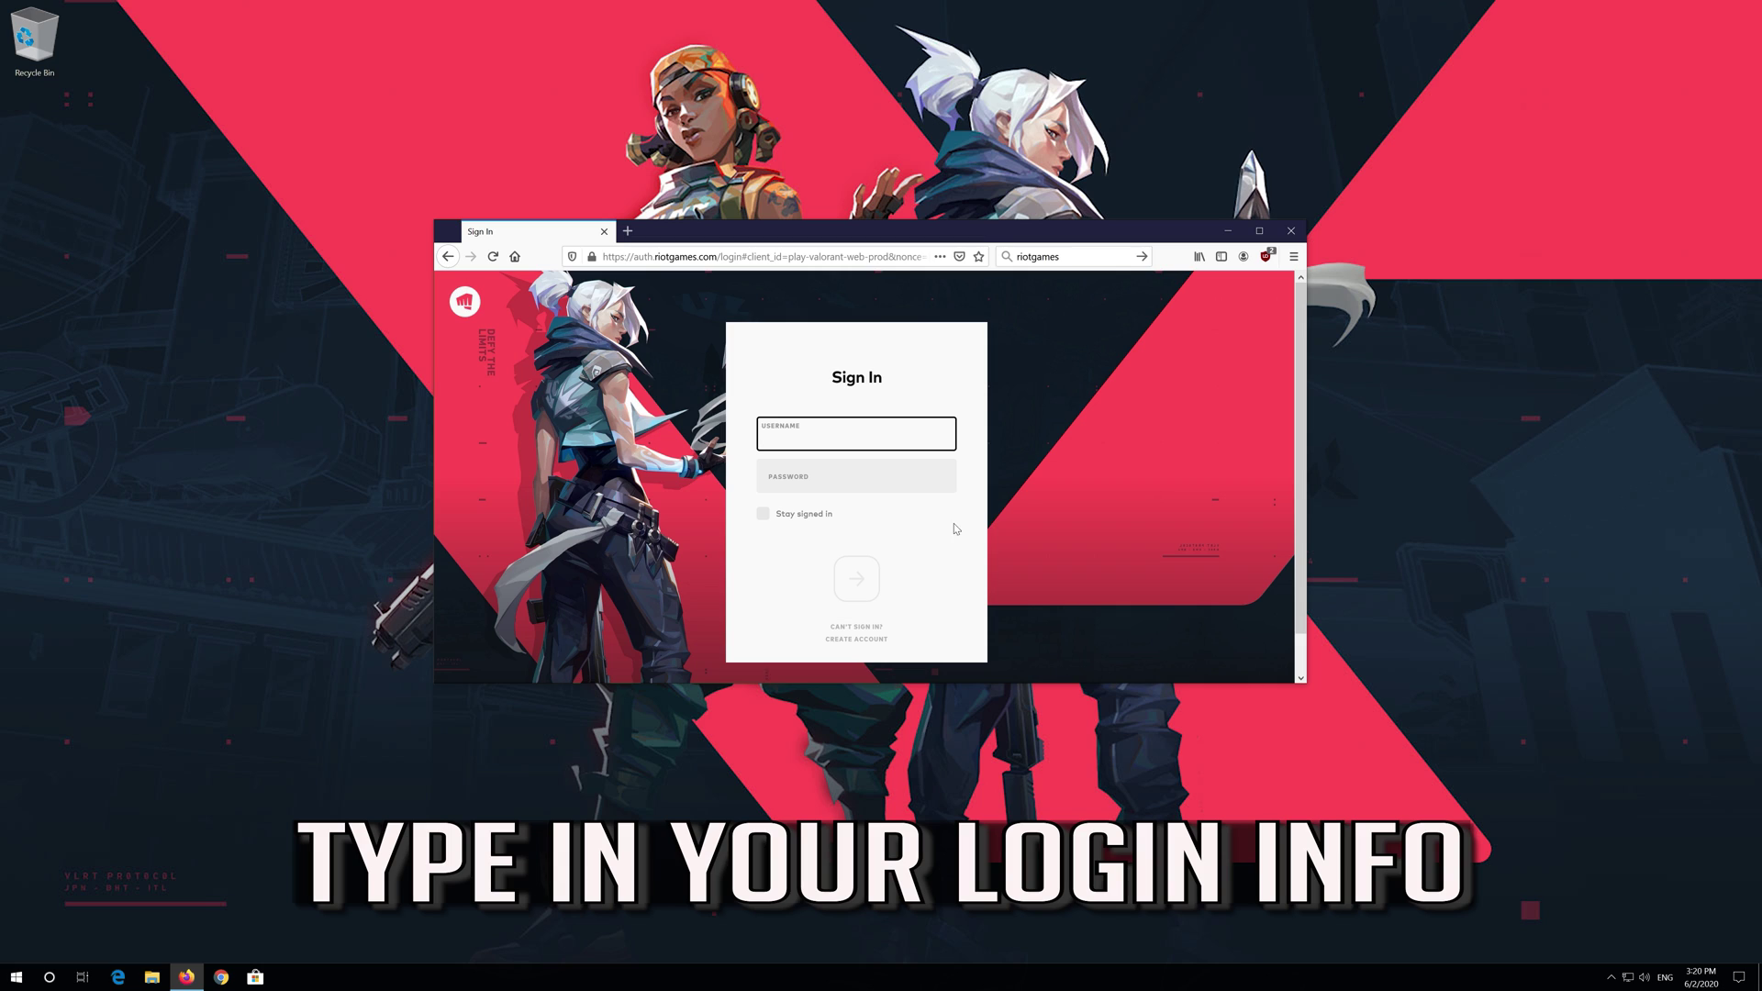
pyautogui.click(807, 516)
pyautogui.press('super')
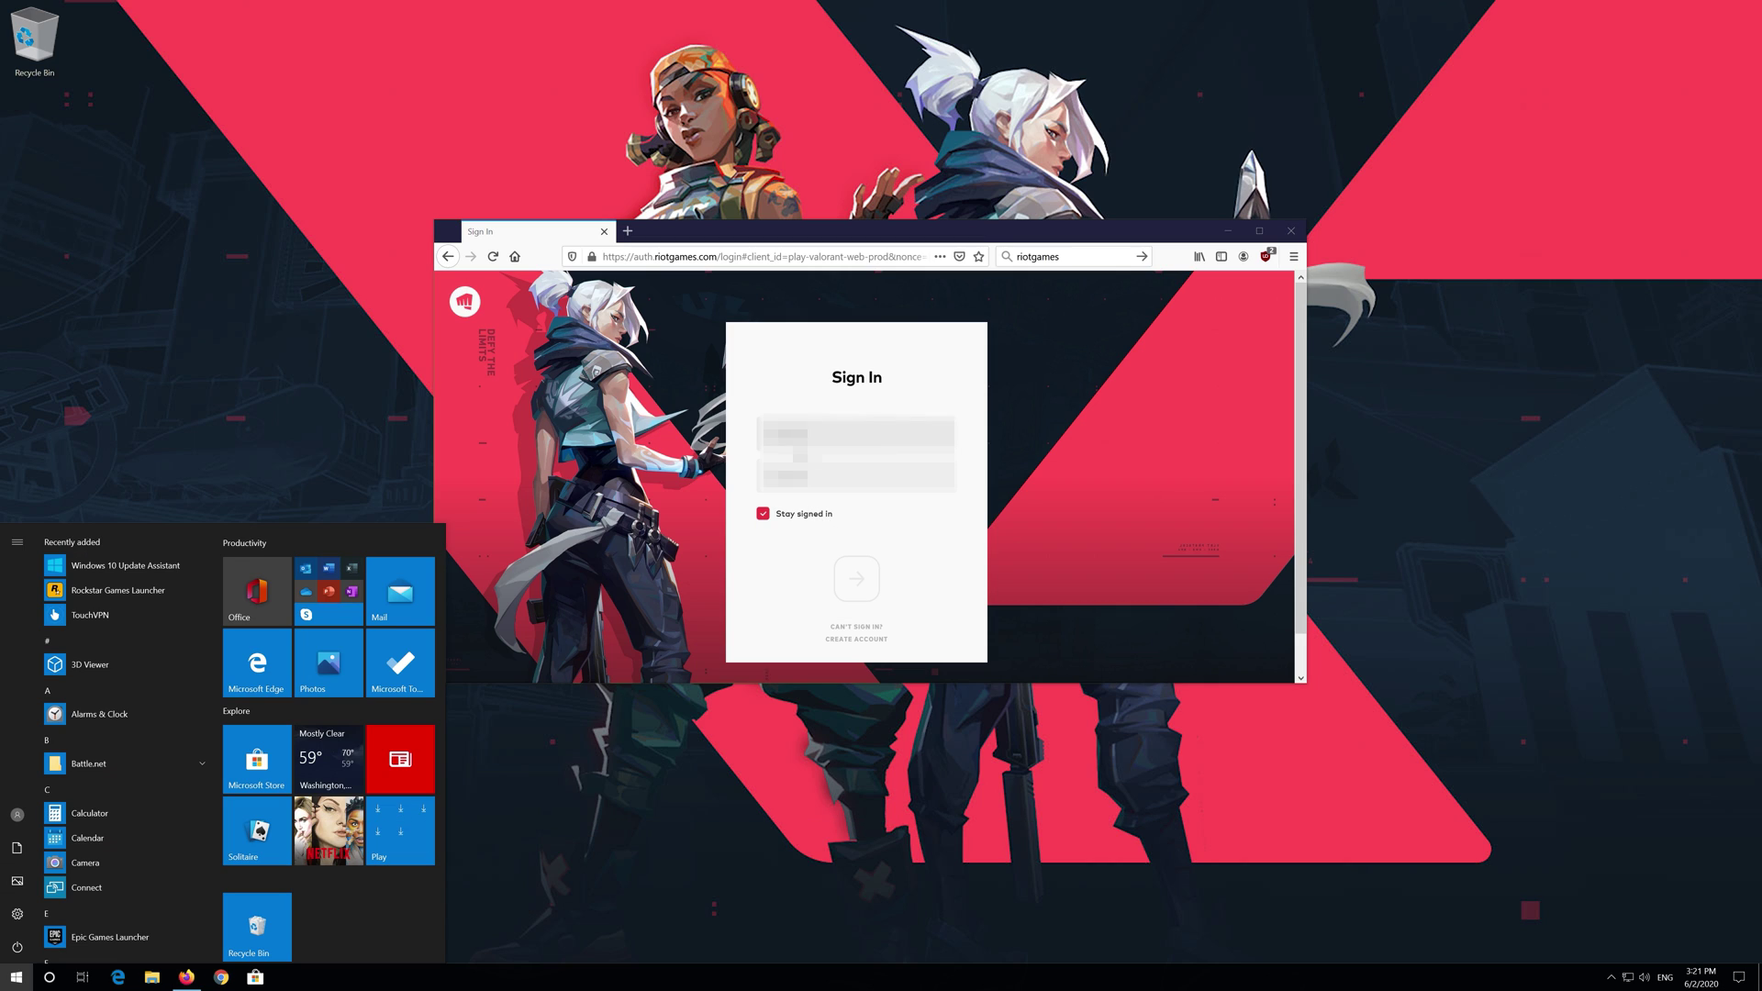
pyautogui.click(799, 440)
pyautogui.click(800, 440)
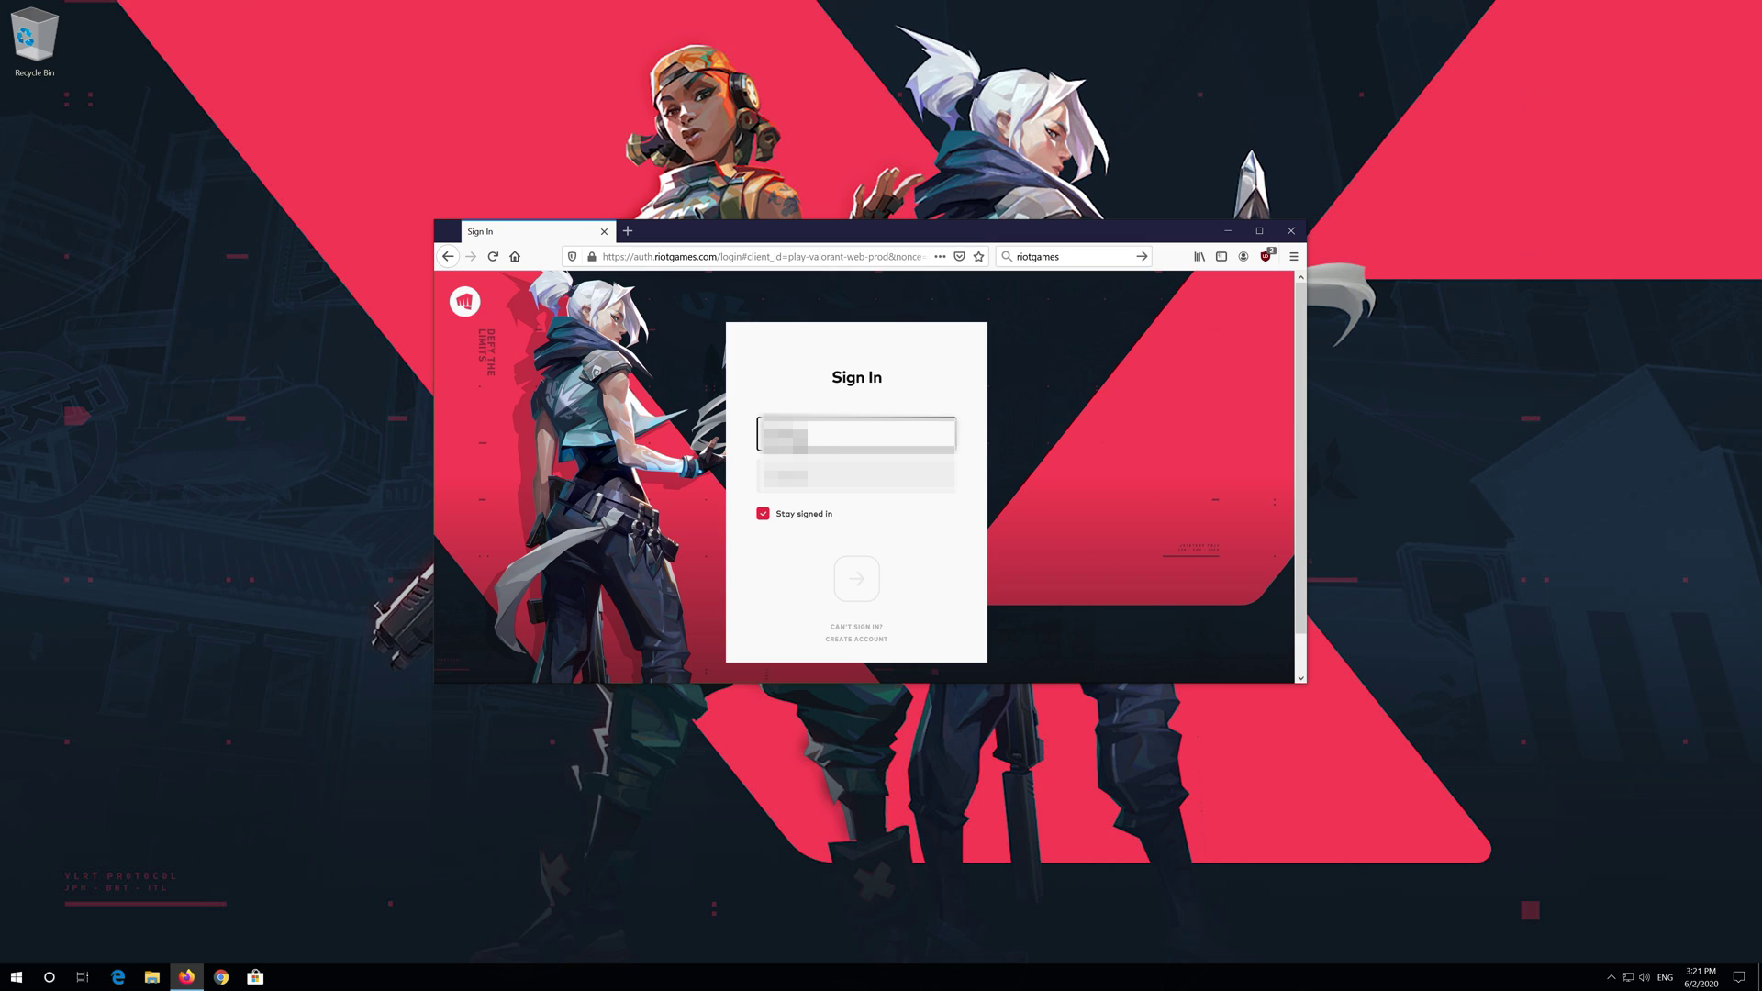
pyautogui.click(799, 477)
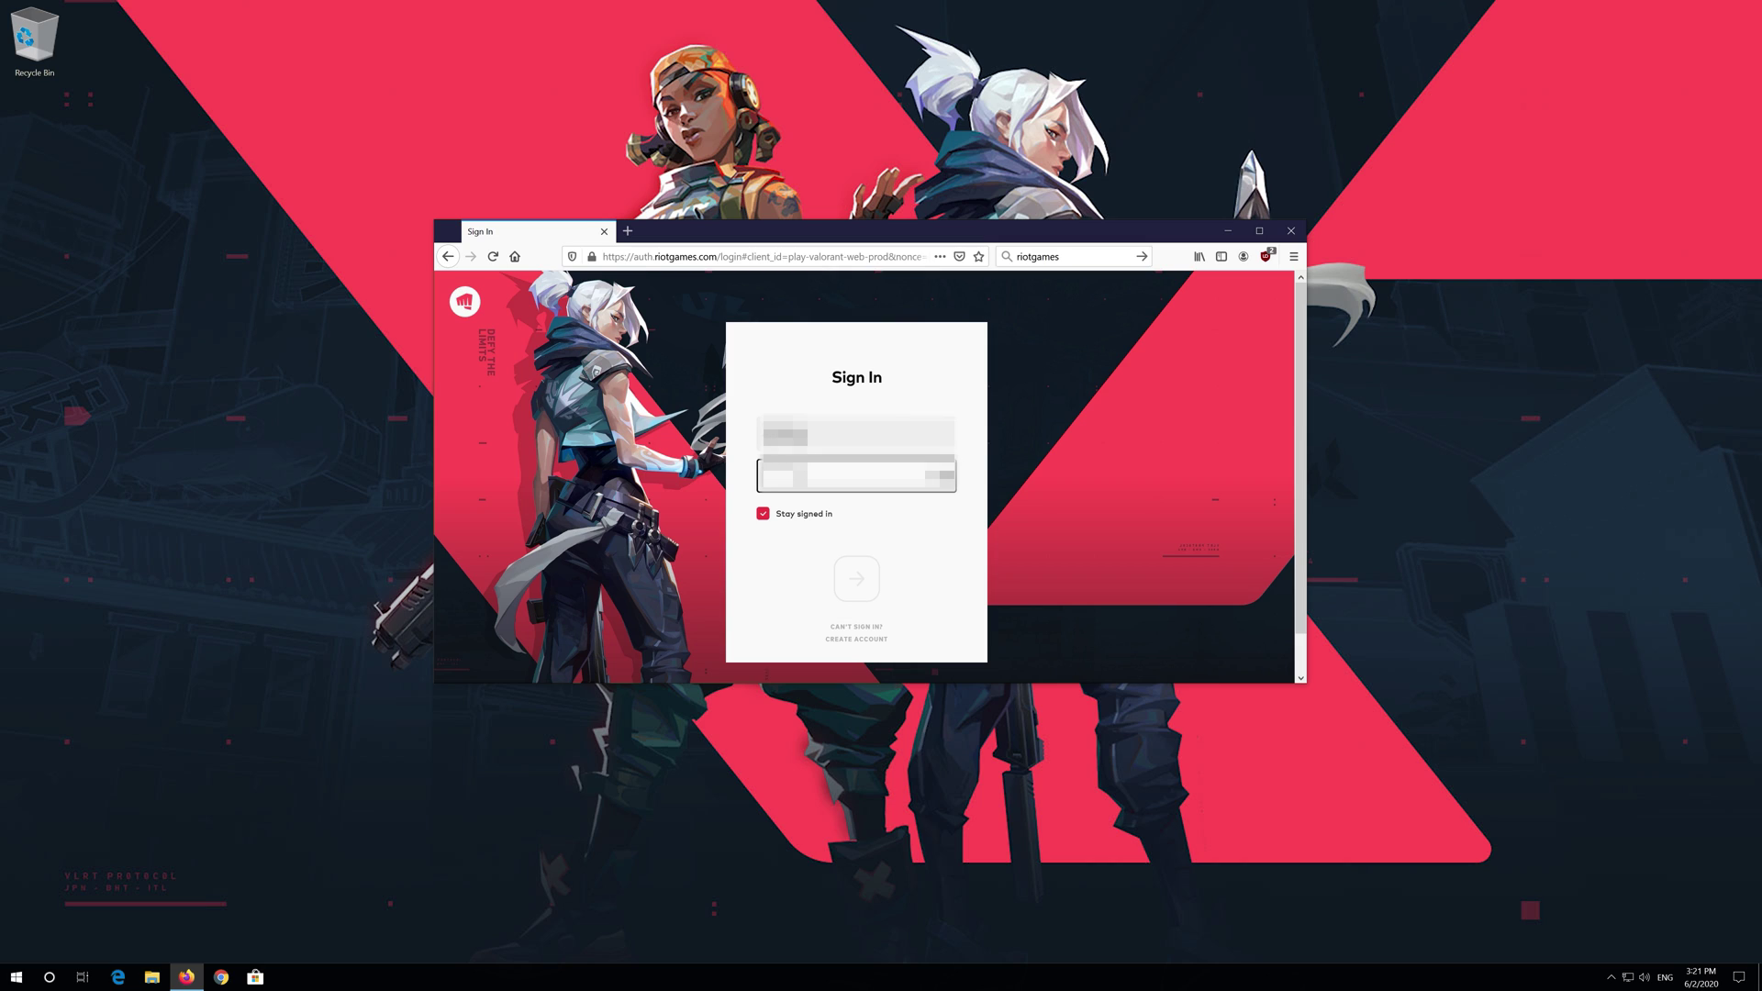
pyautogui.write('a')
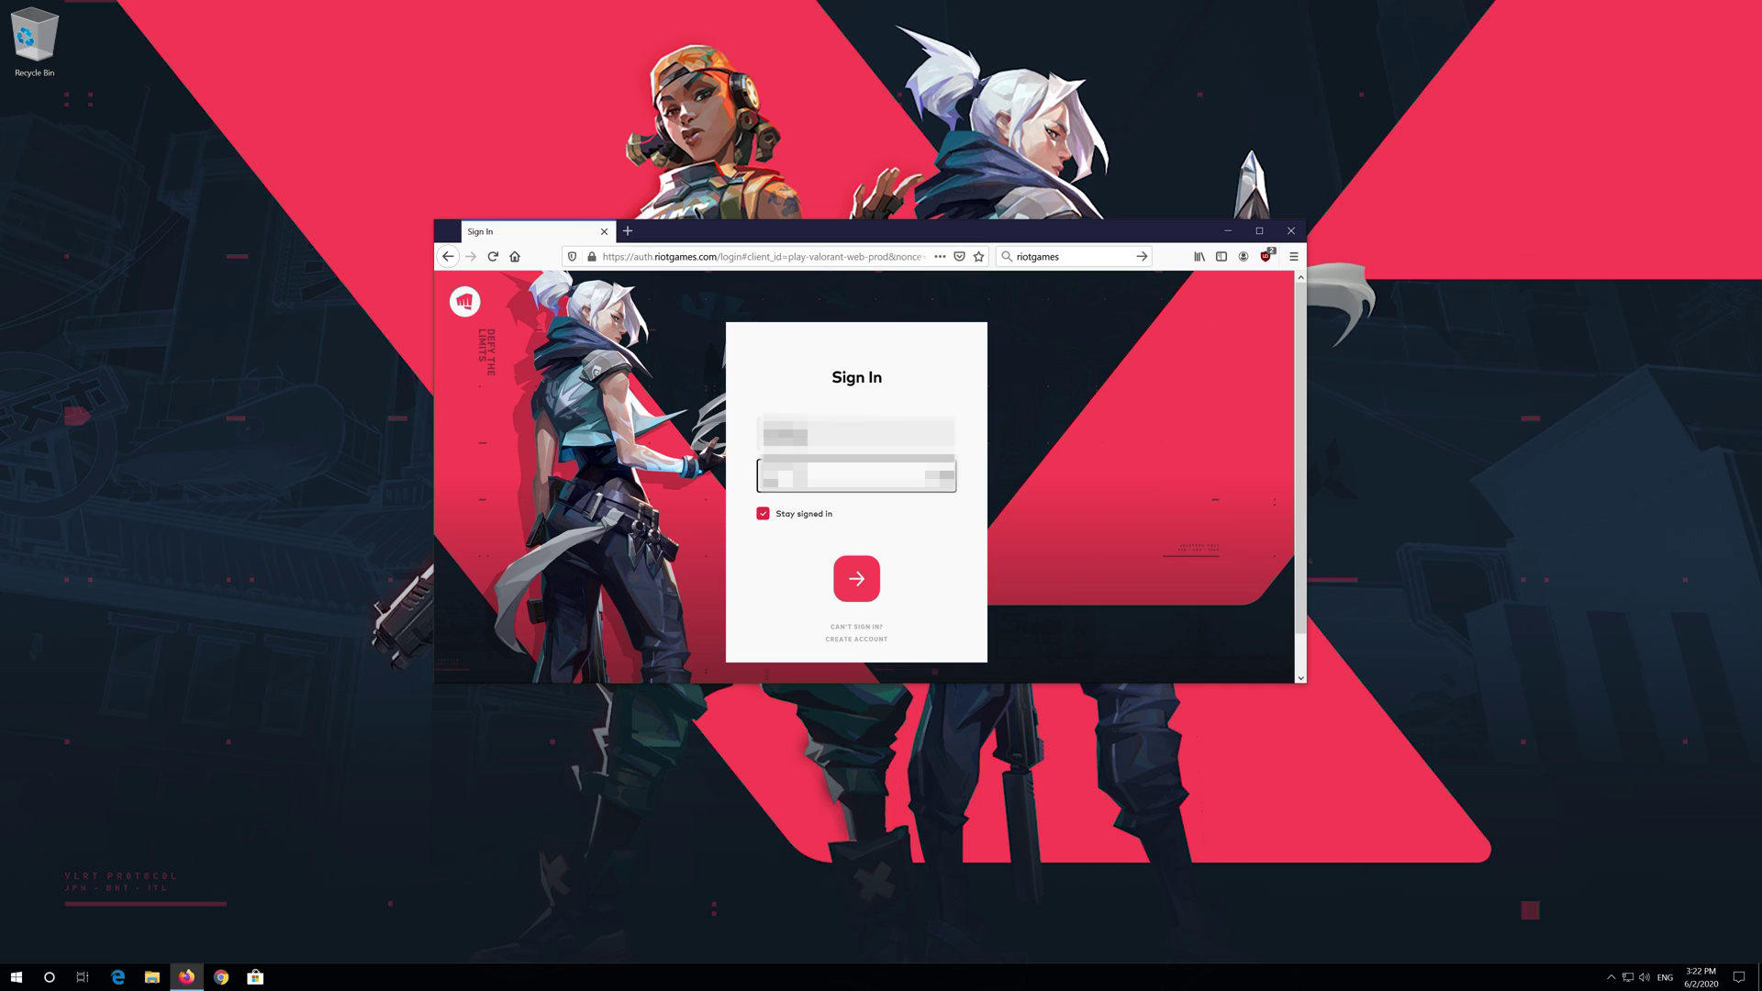
pyautogui.write('••••••')
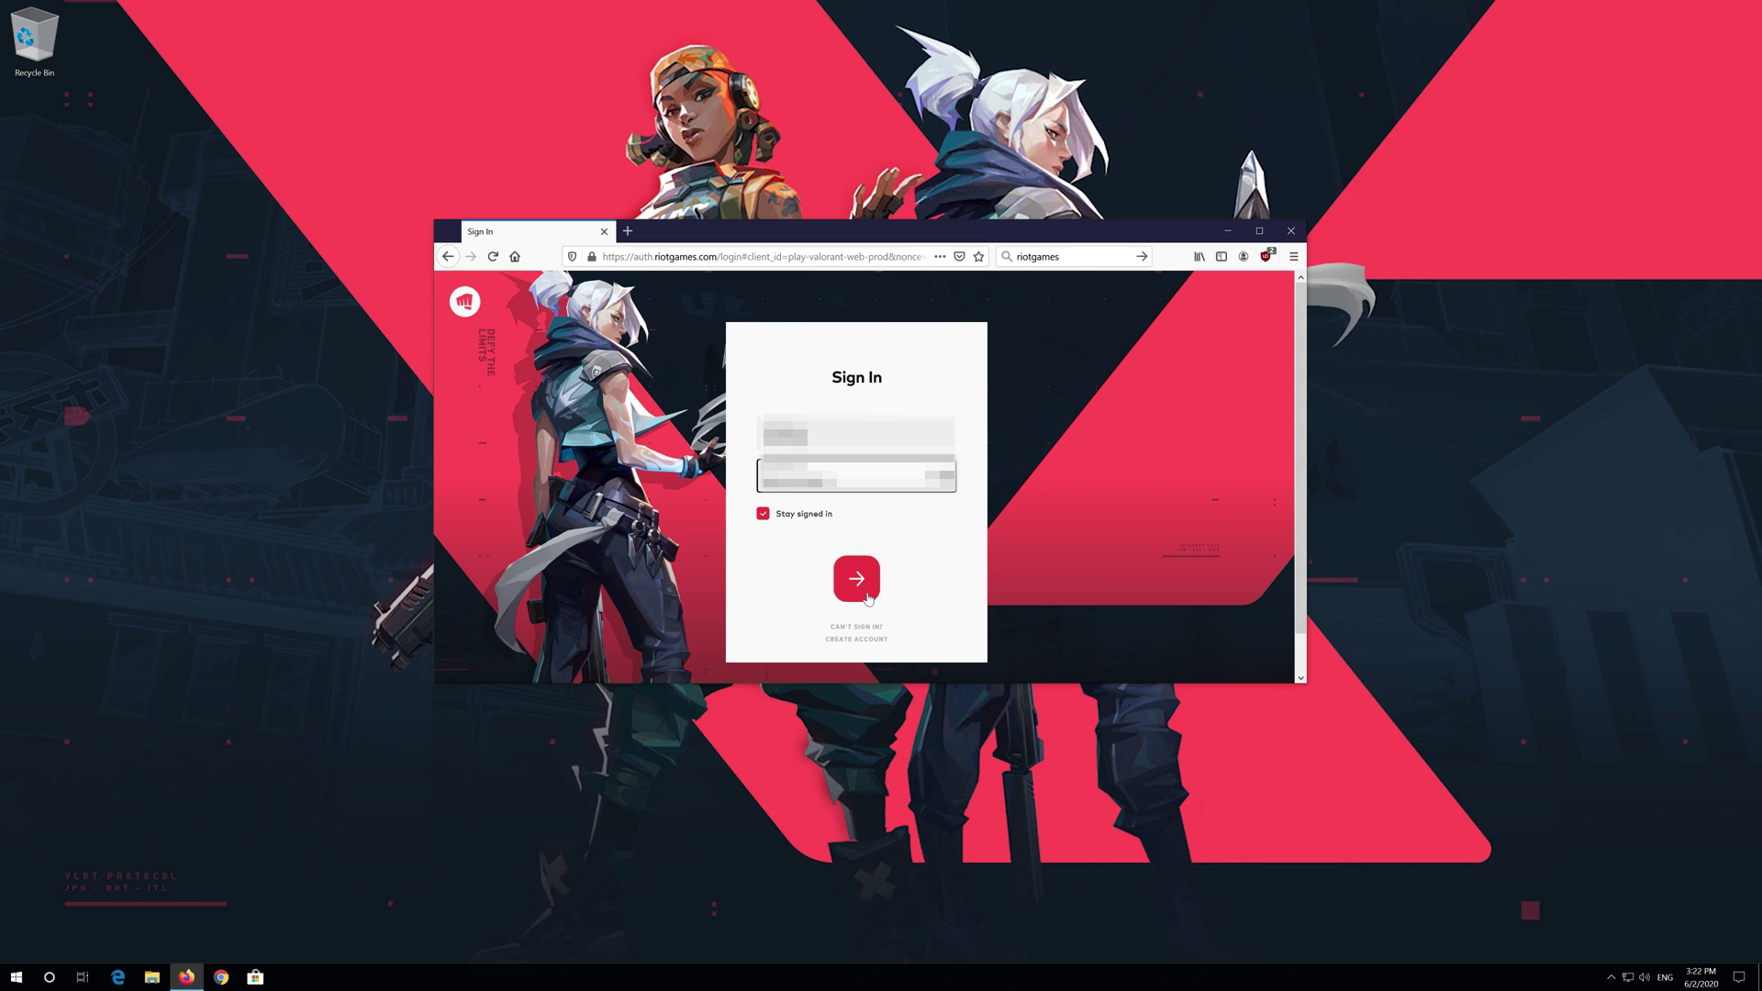
pyautogui.click(867, 595)
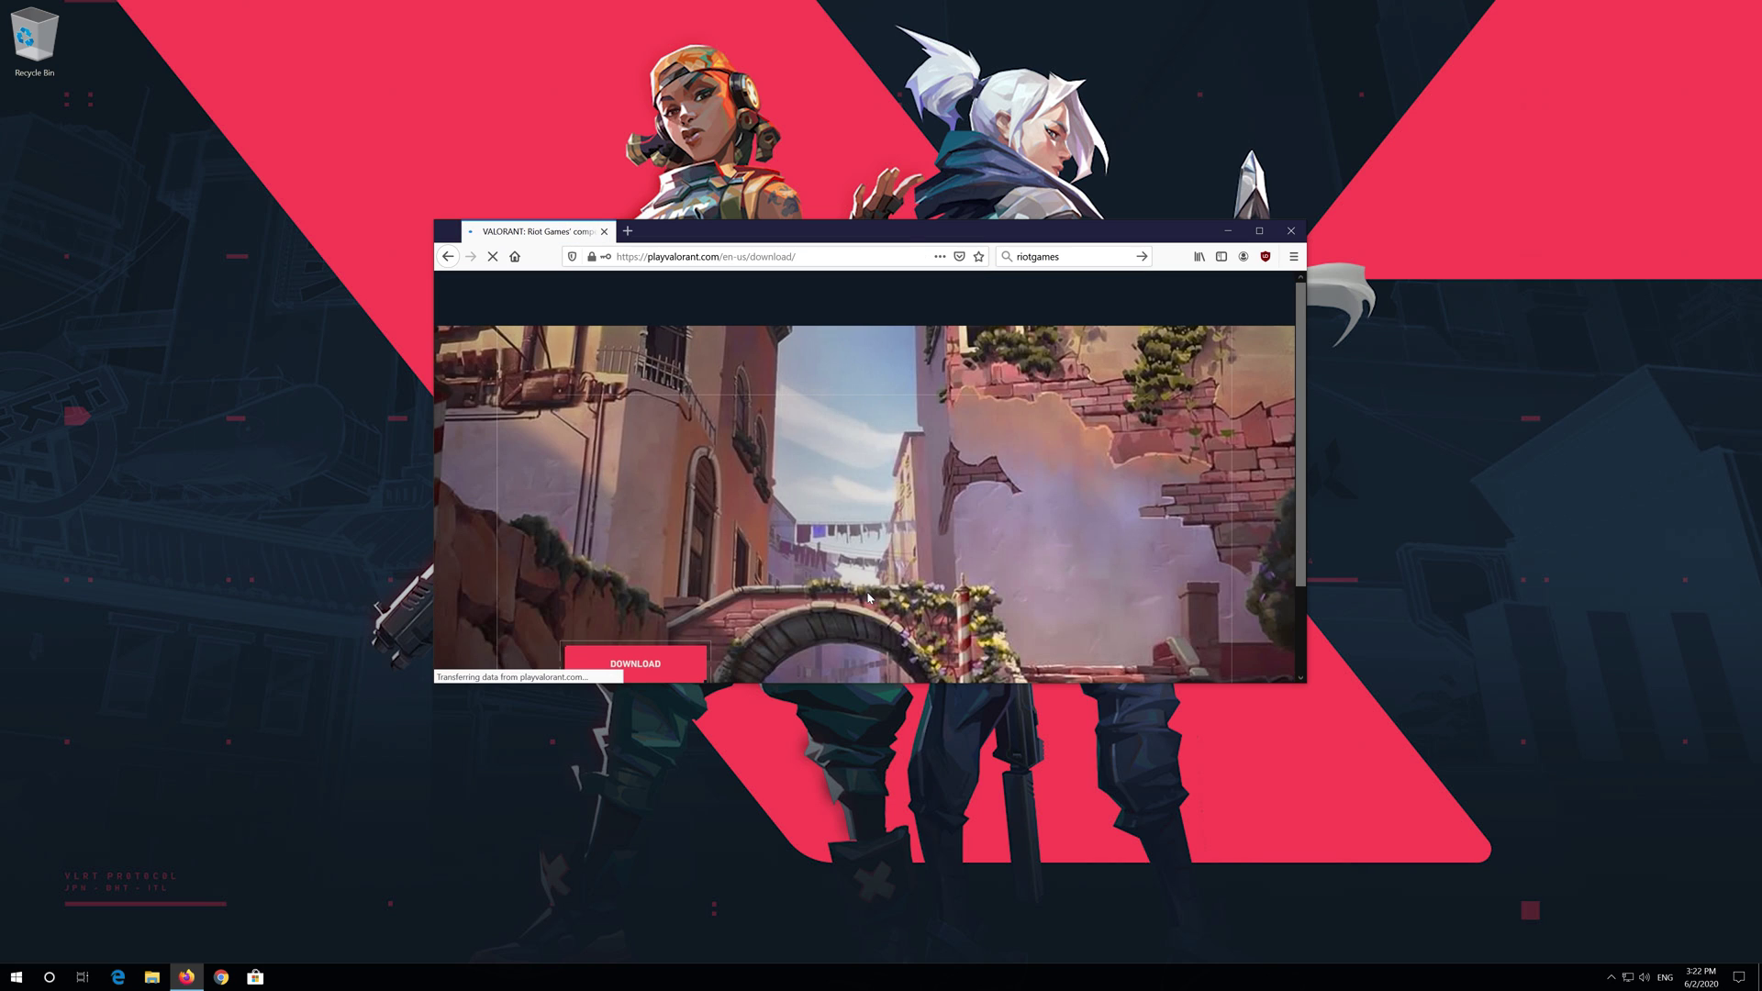
# Step: Save the Install VALORANT installer (64.9 MB) to the desktop, then close Firefox
pyautogui.scroll(-1, 852, 552)
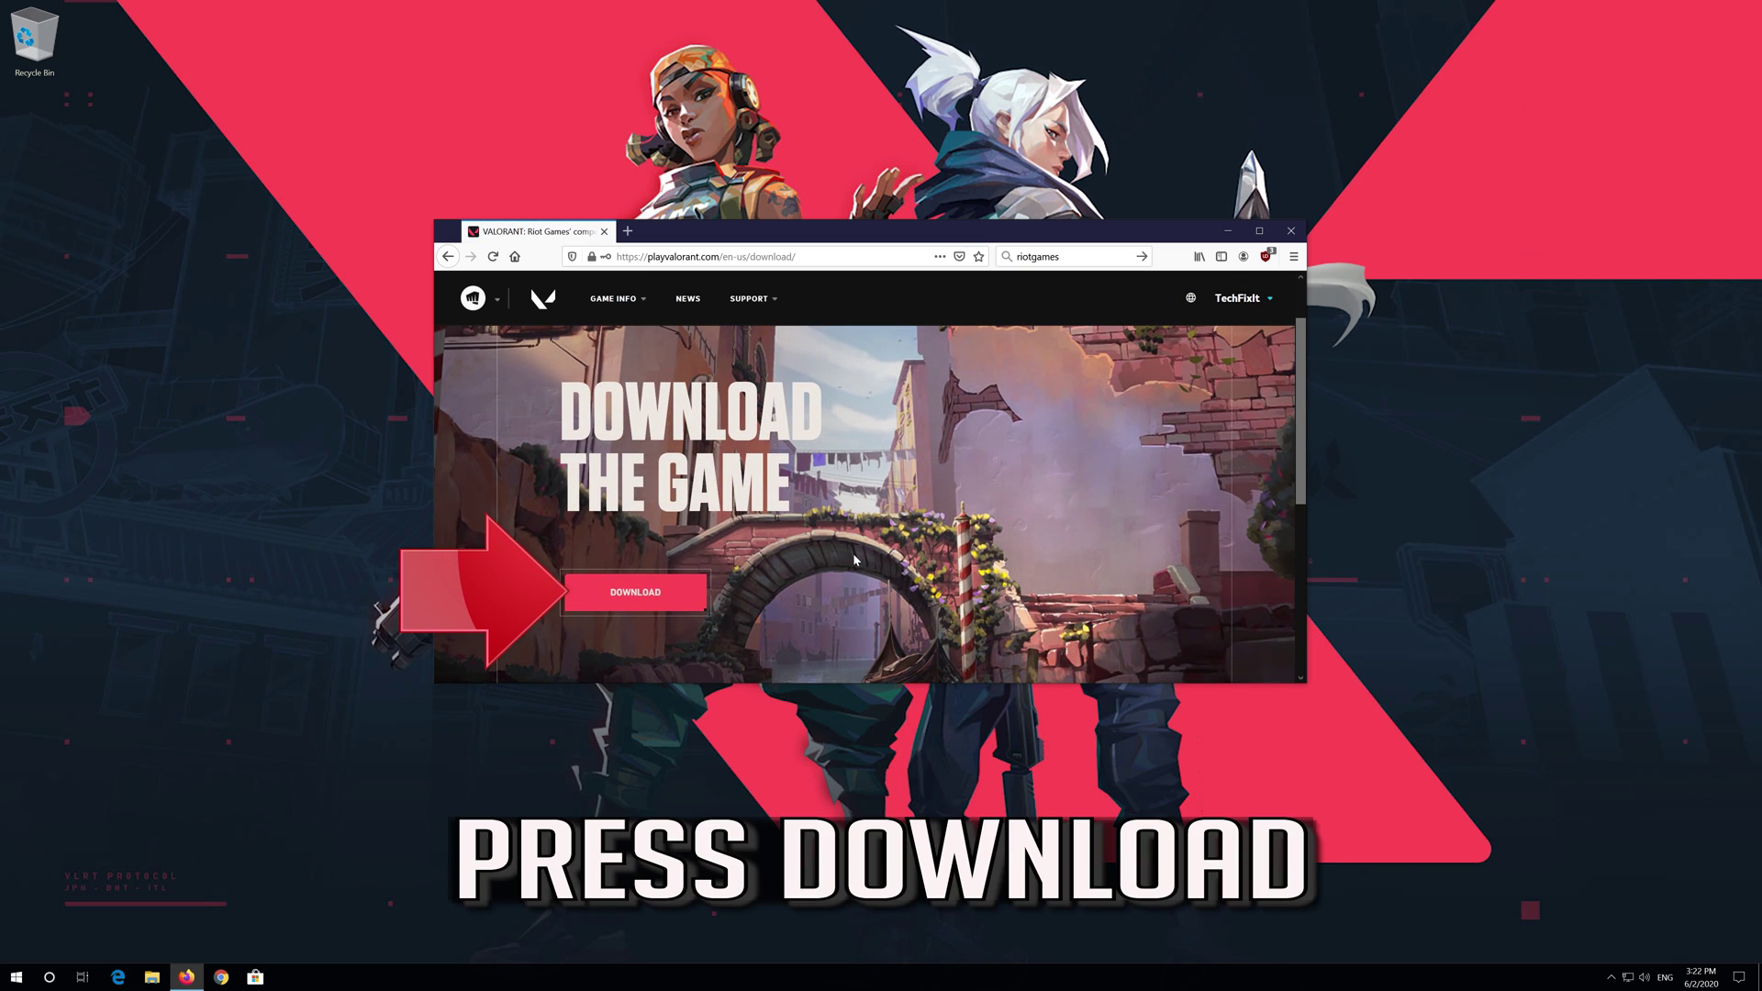
pyautogui.click(627, 594)
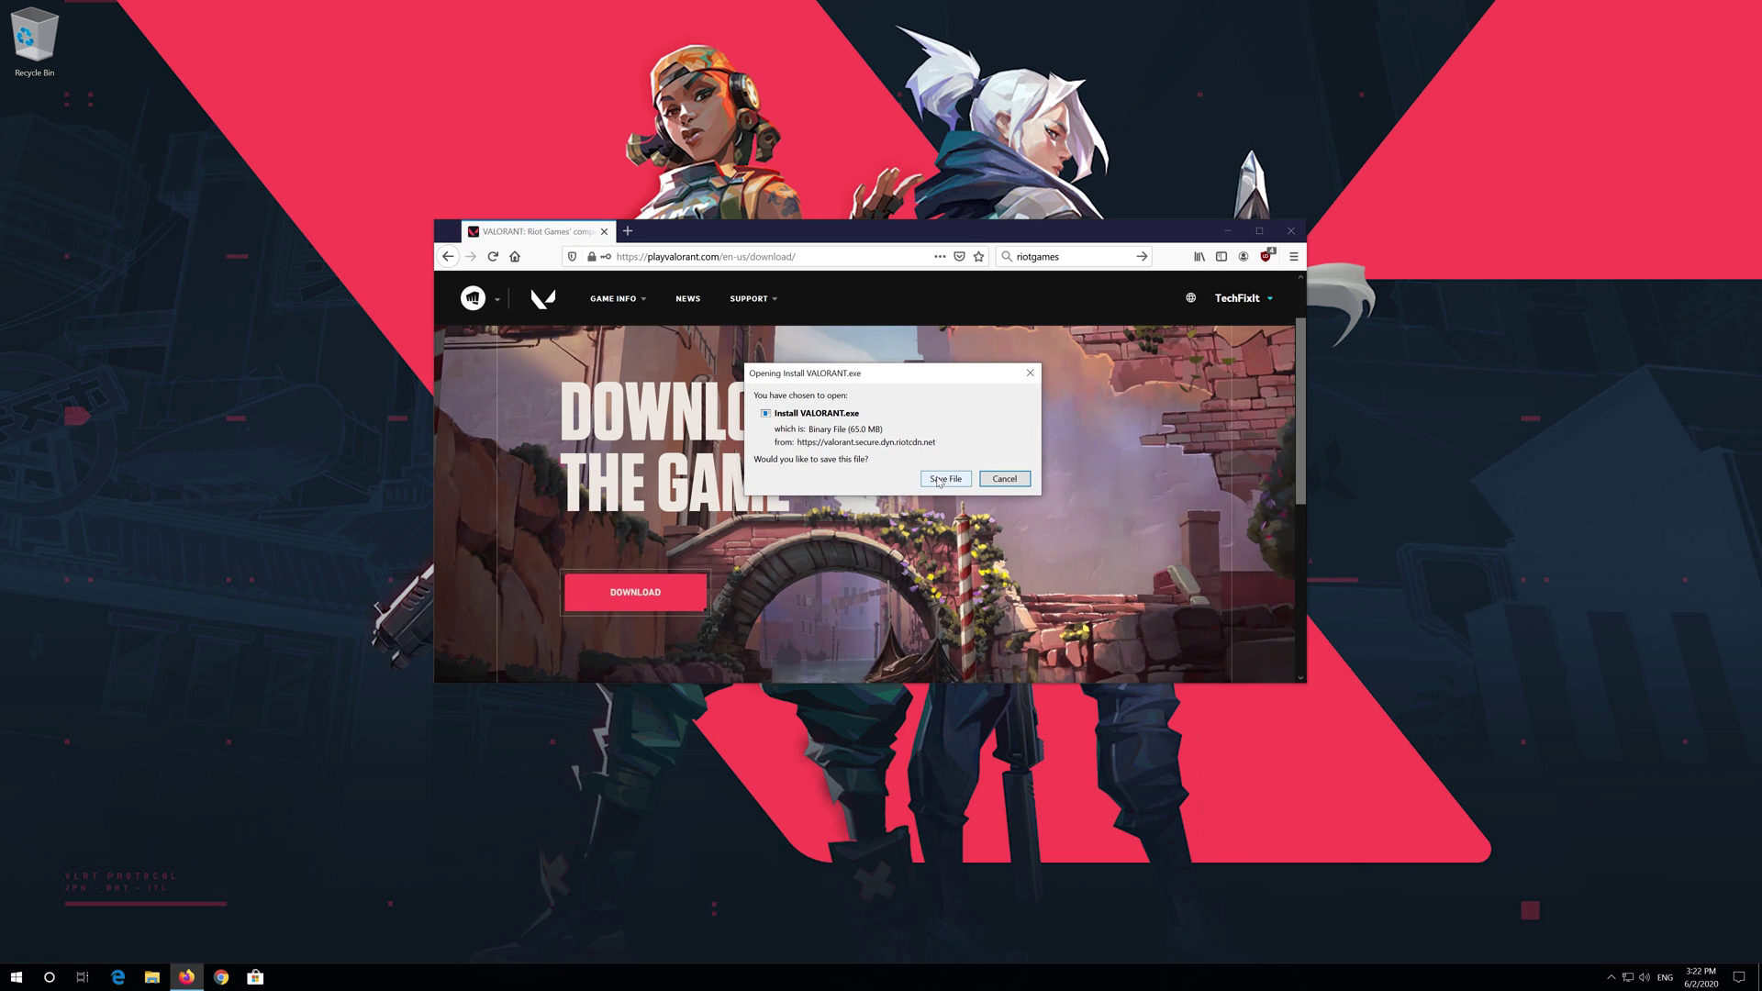
pyautogui.click(940, 479)
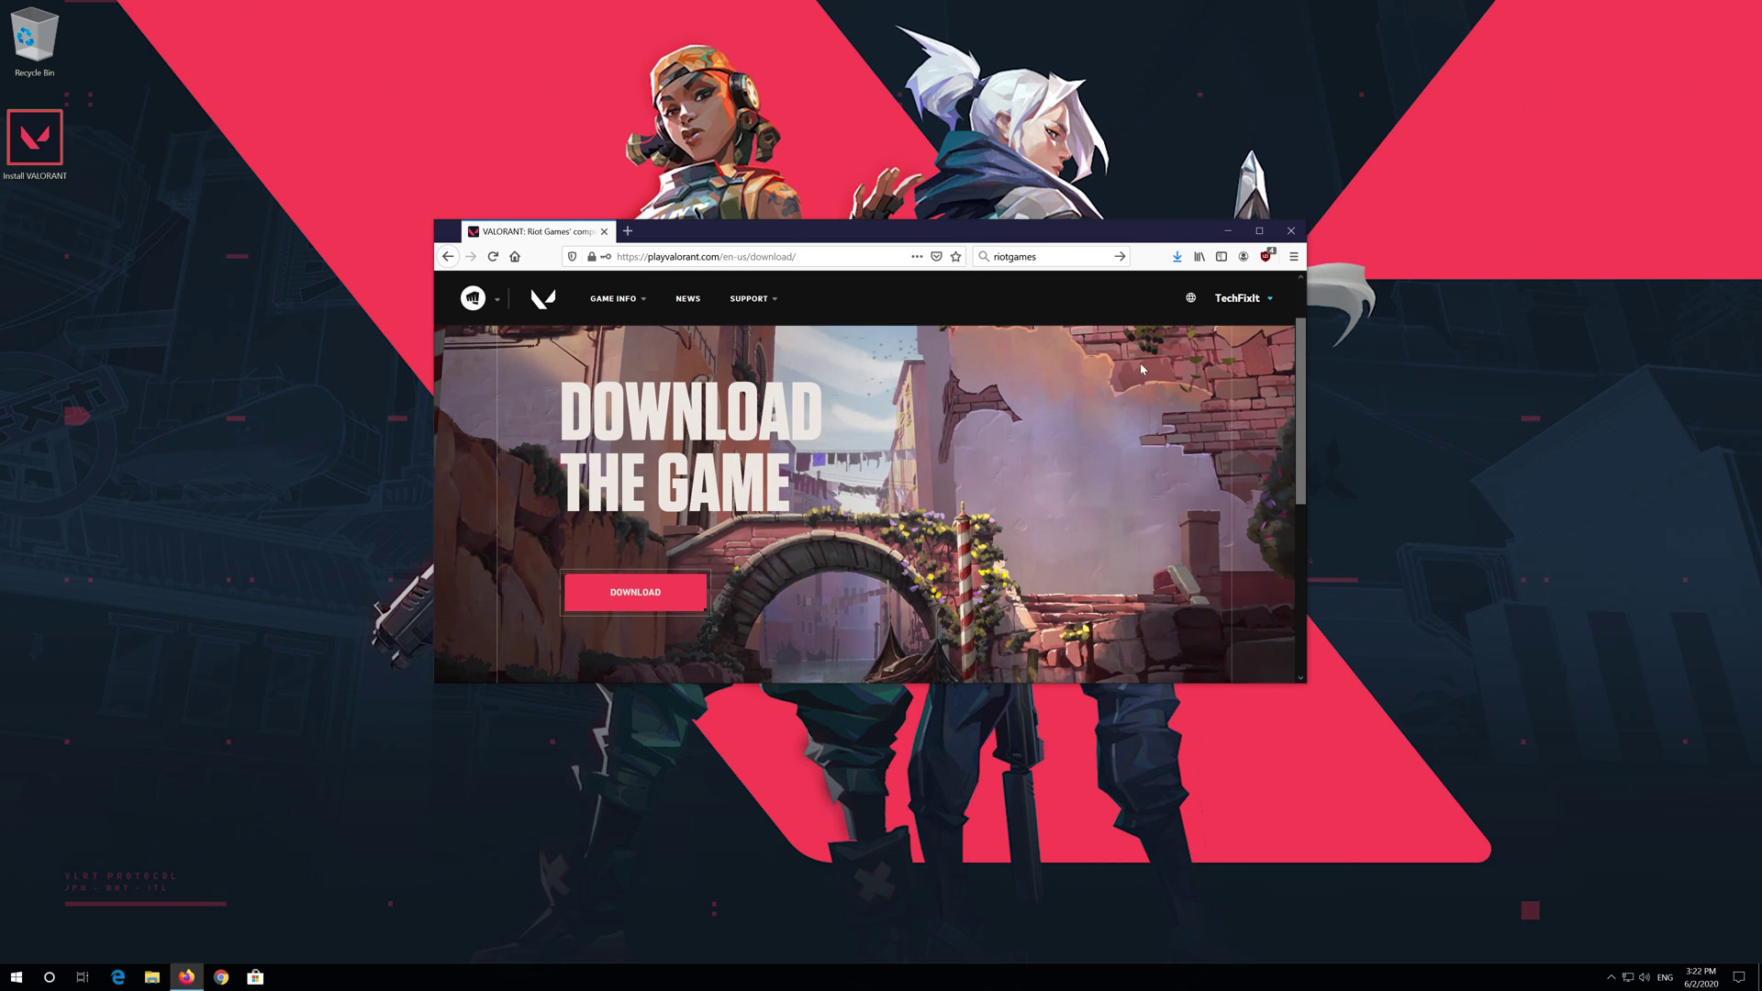
pyautogui.click(1290, 230)
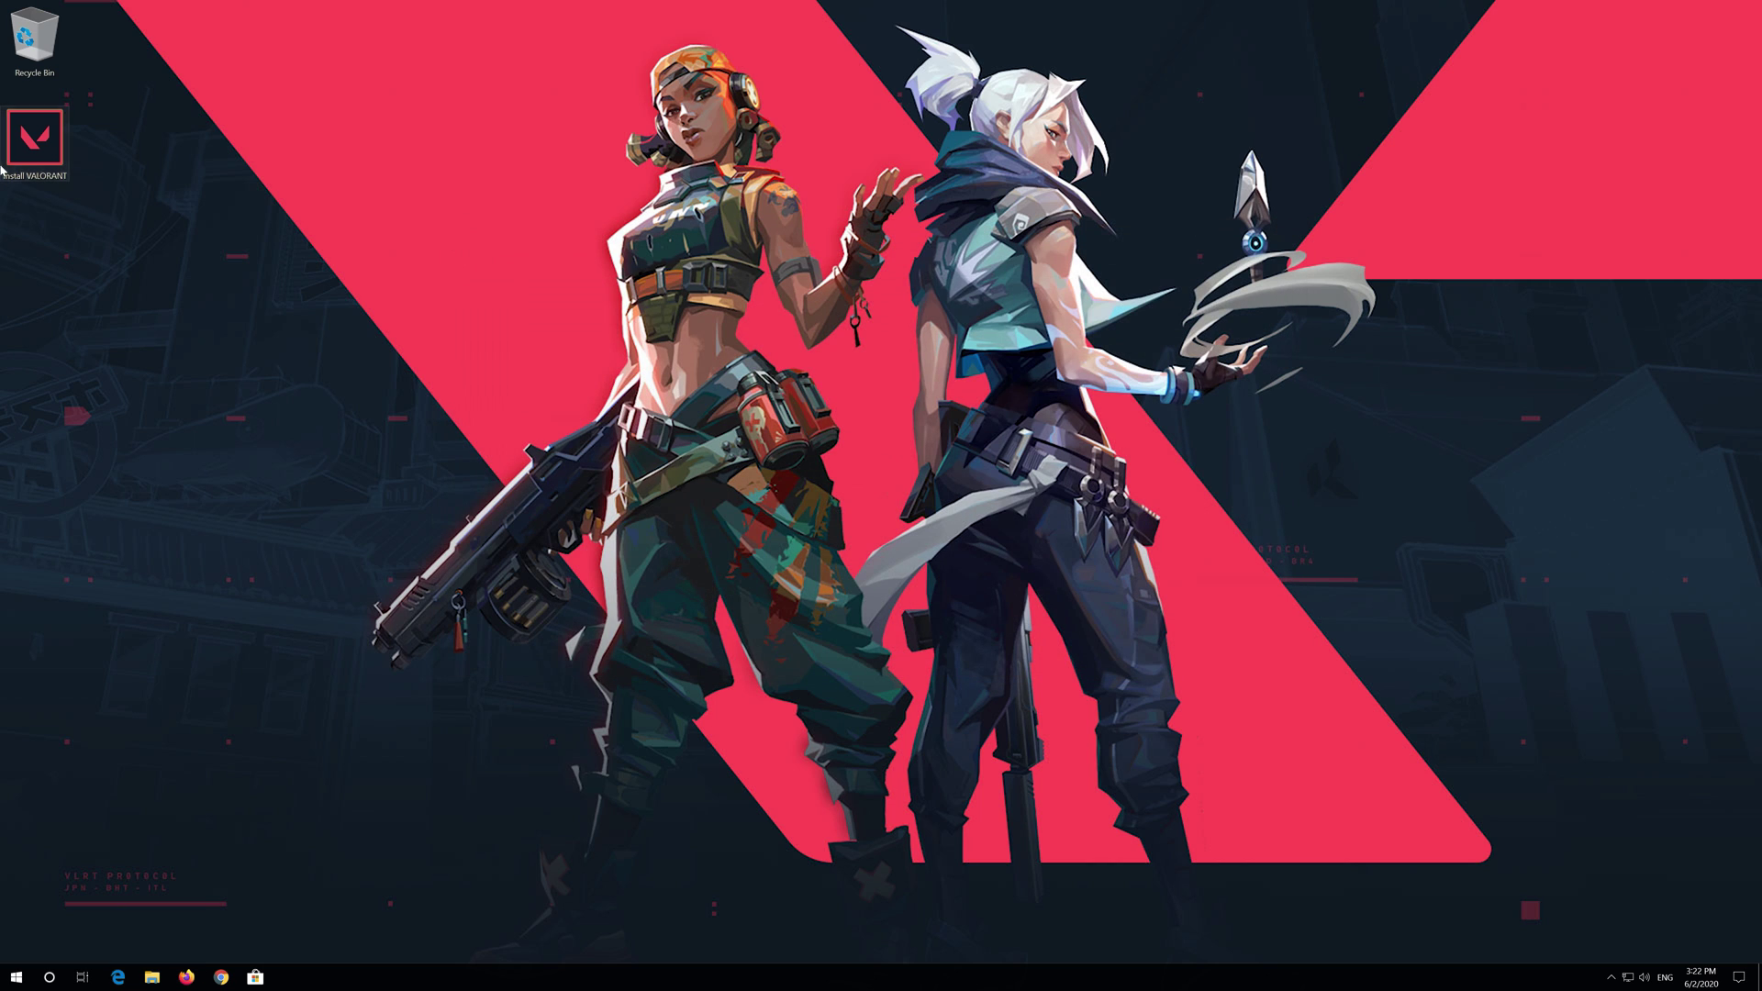
# Step: Run Install VALORANT as administrator, check the drive C install path under Advanced Options, and install
pyautogui.doubleClick(42, 143)
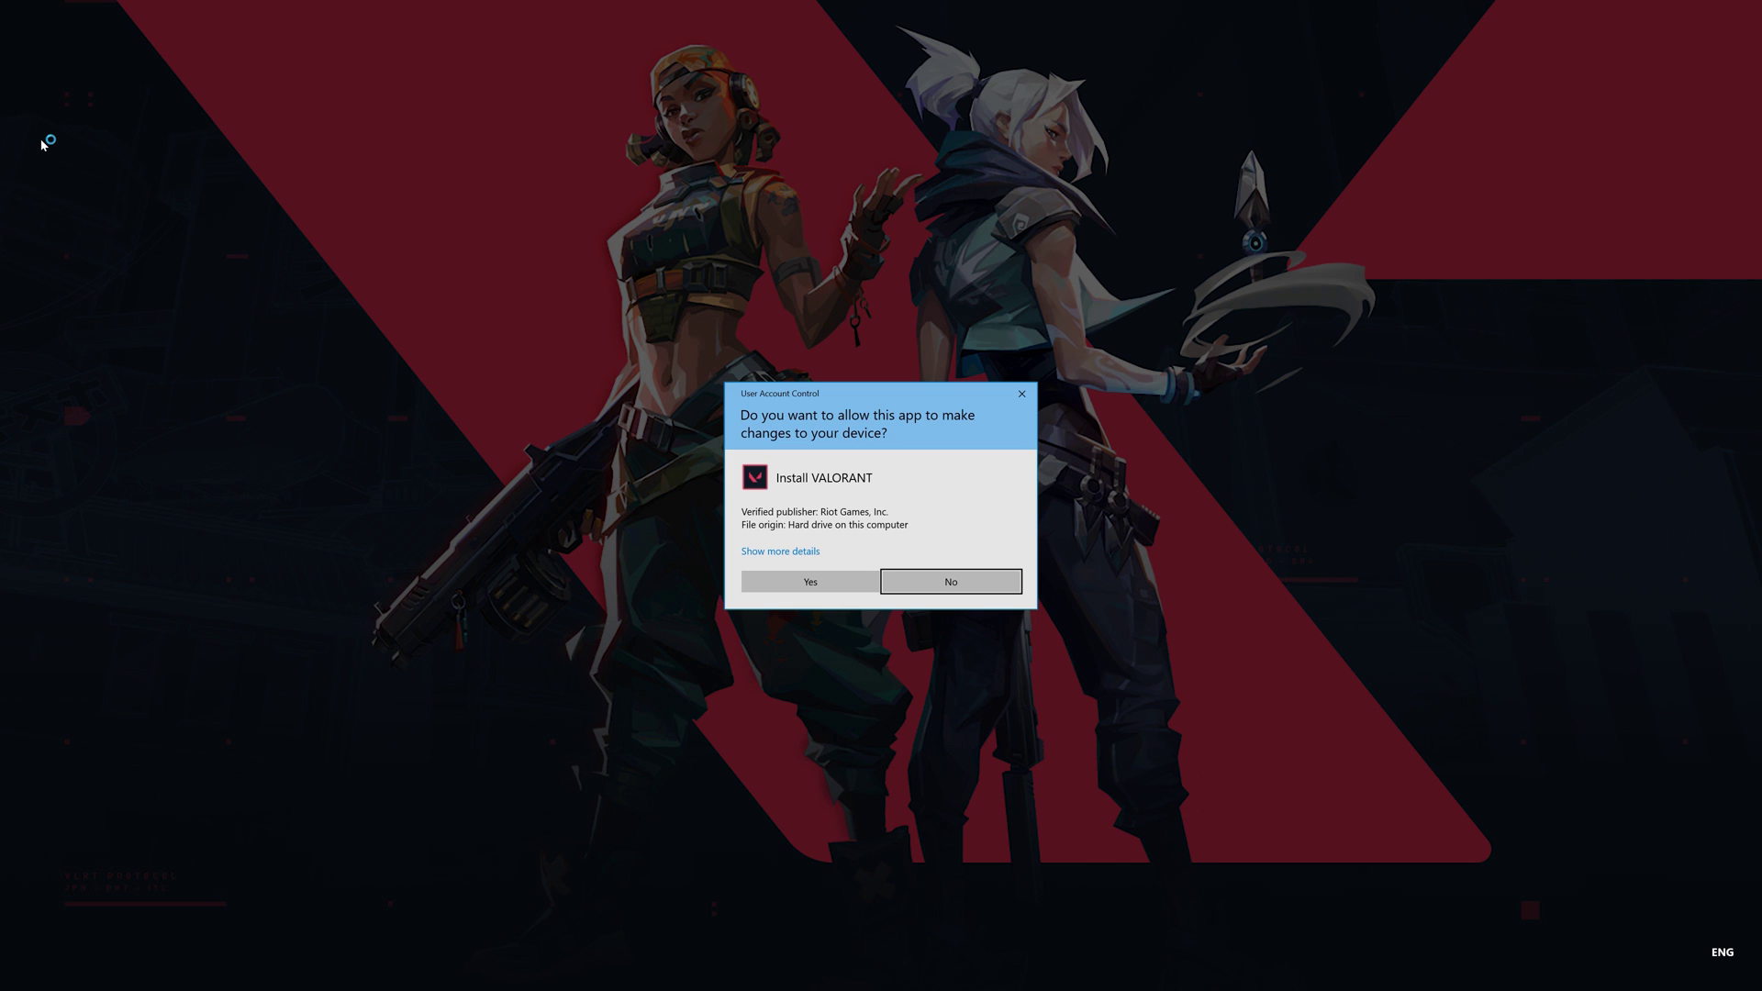
pyautogui.click(812, 592)
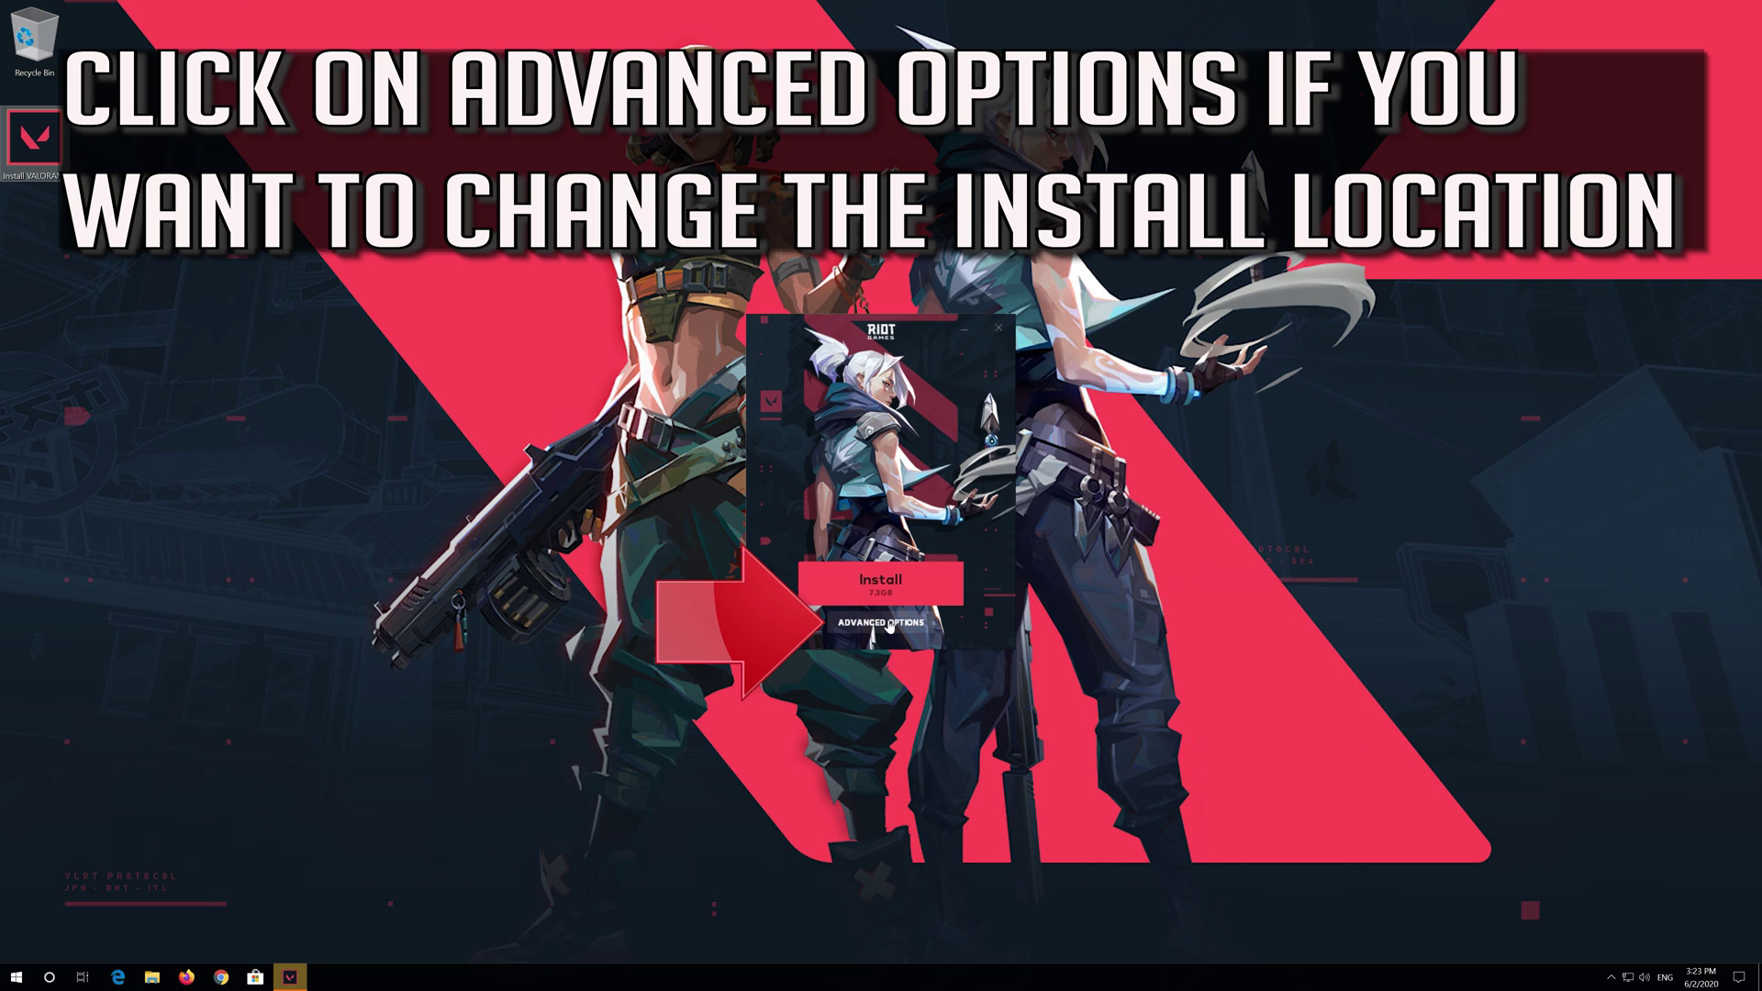
pyautogui.click(881, 623)
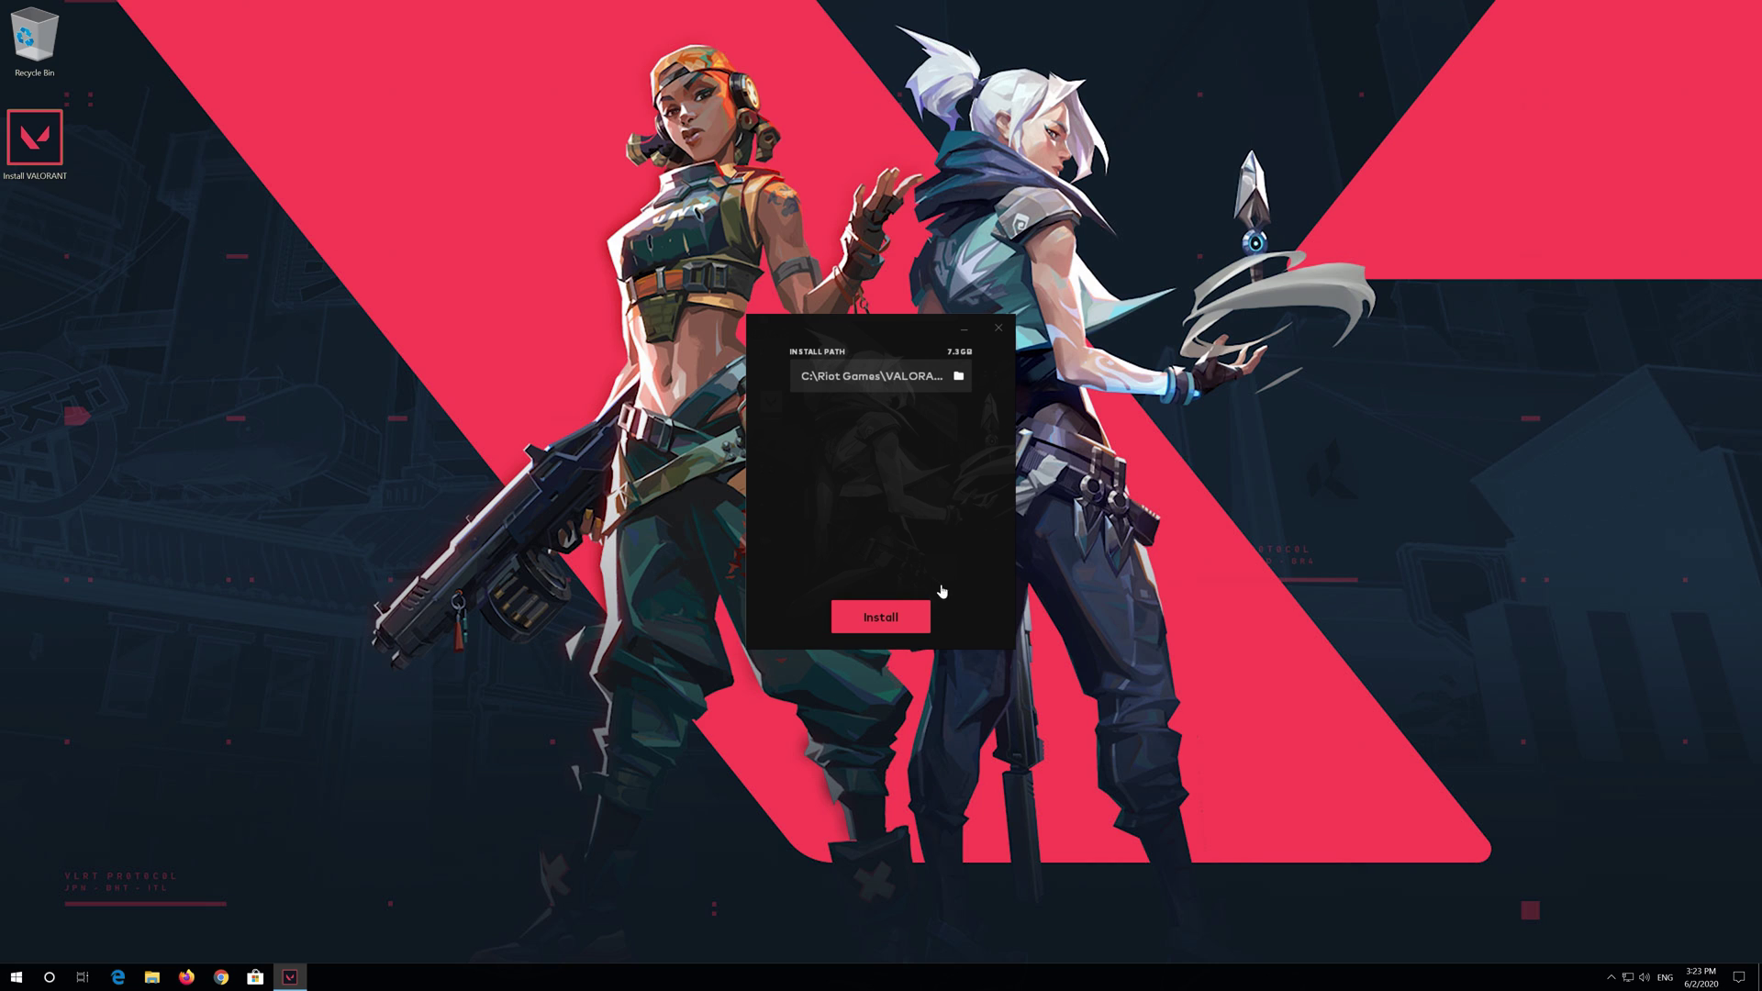
pyautogui.click(864, 618)
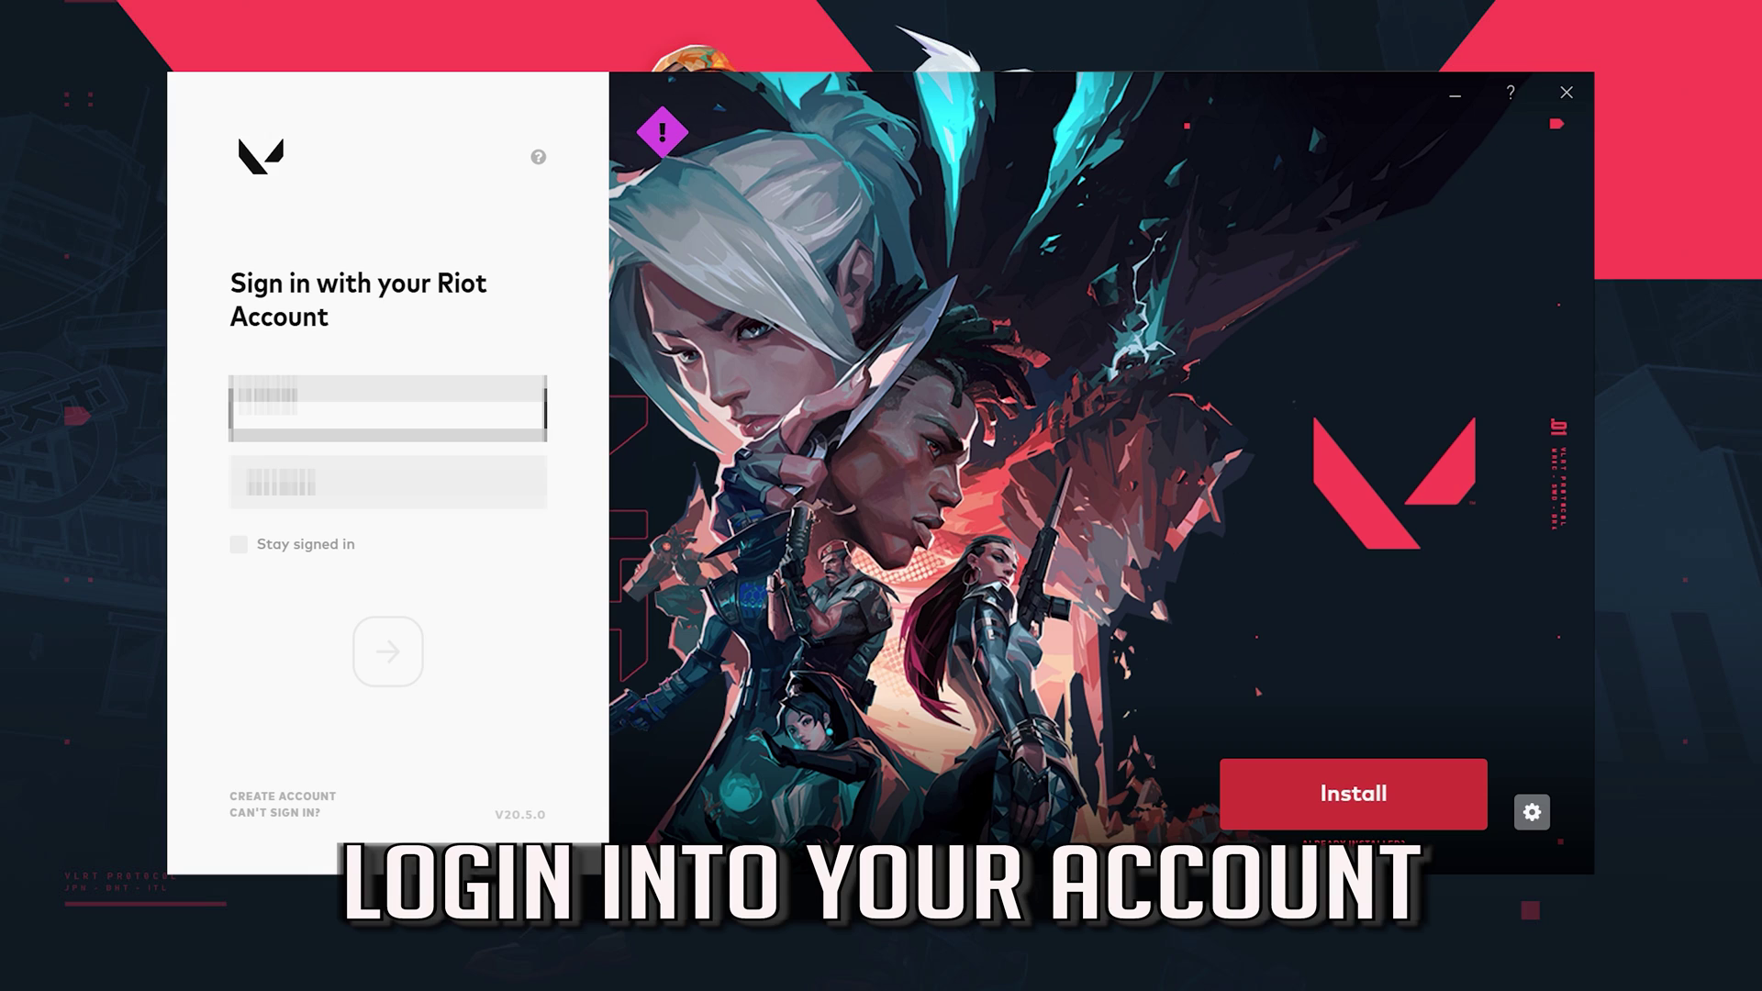
# Step: Enter the account username and password in Riot Client, tick Stay signed in, and sign in
pyautogui.write('username')
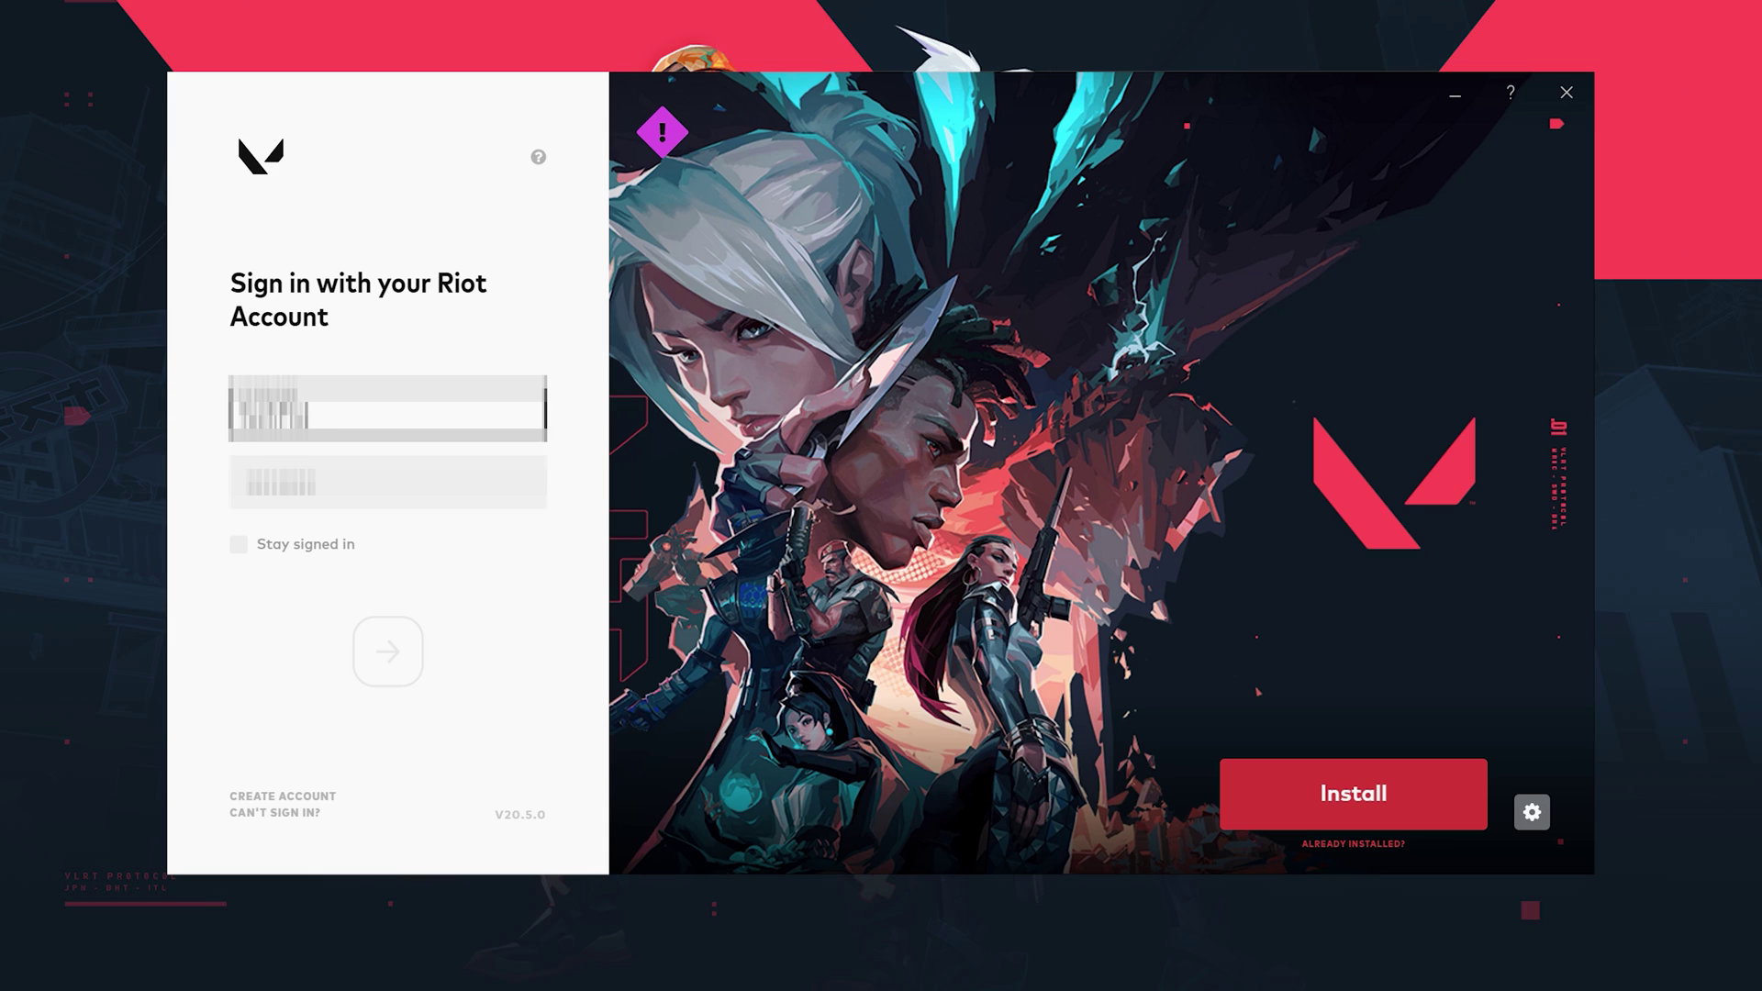
pyautogui.press('Tab')
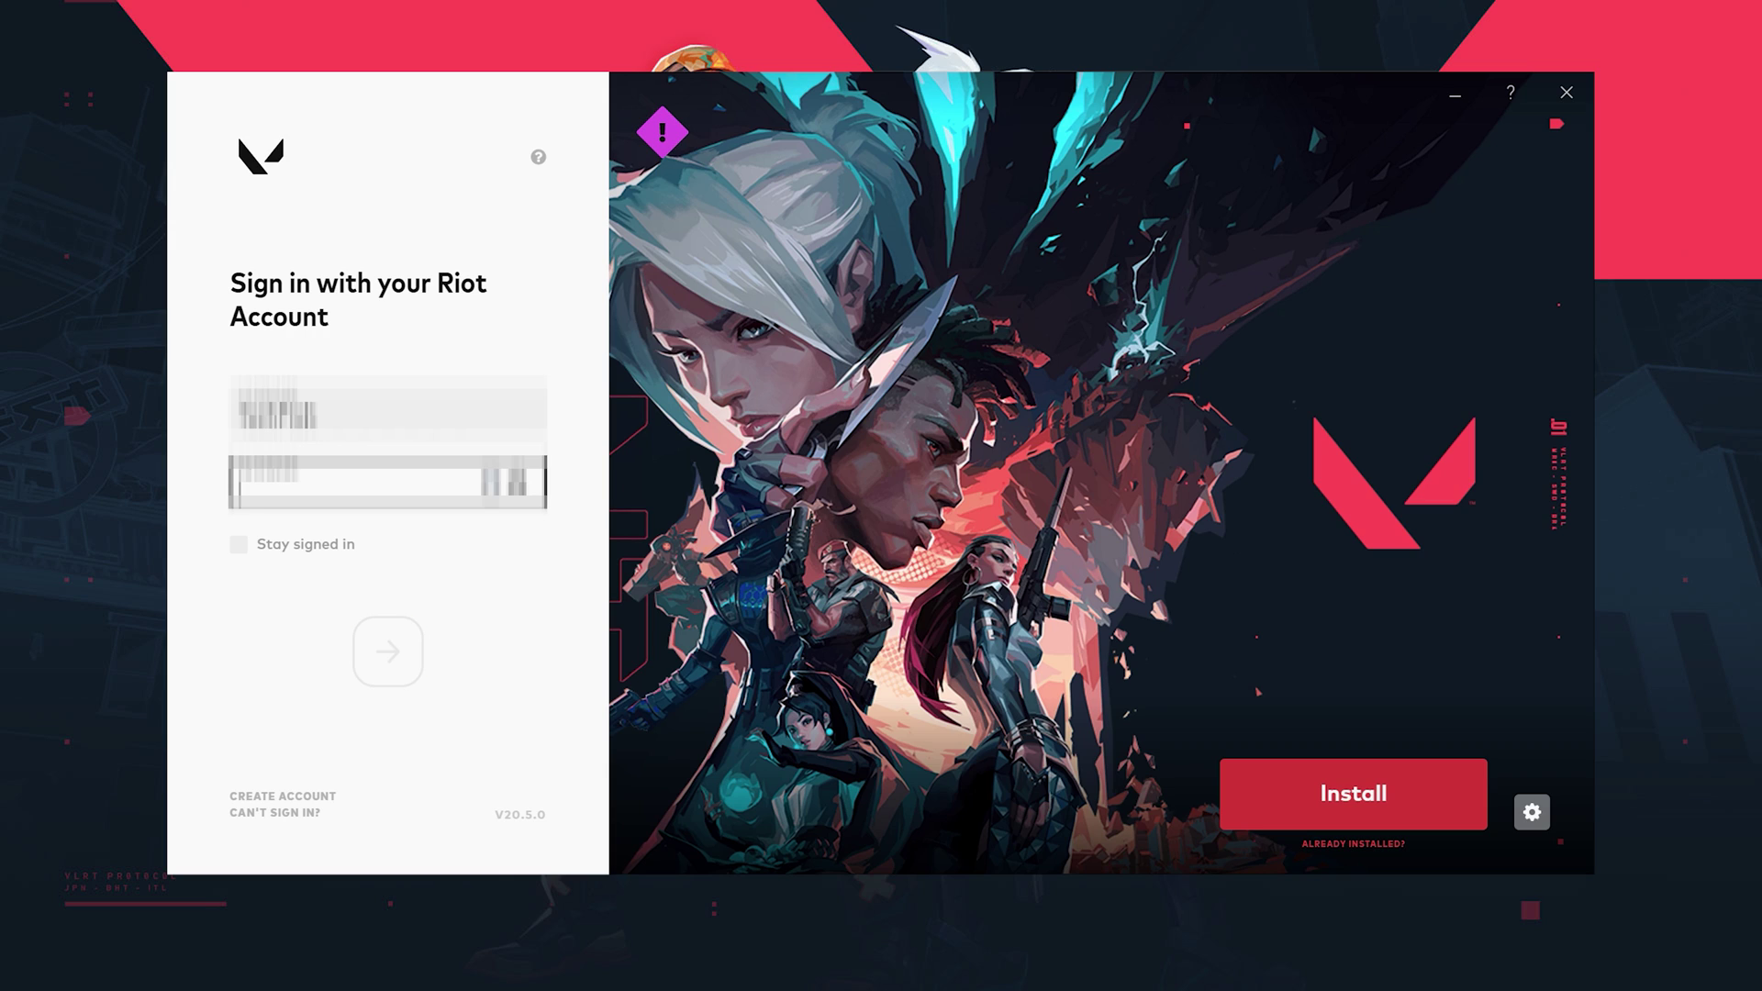
pyautogui.write('************')
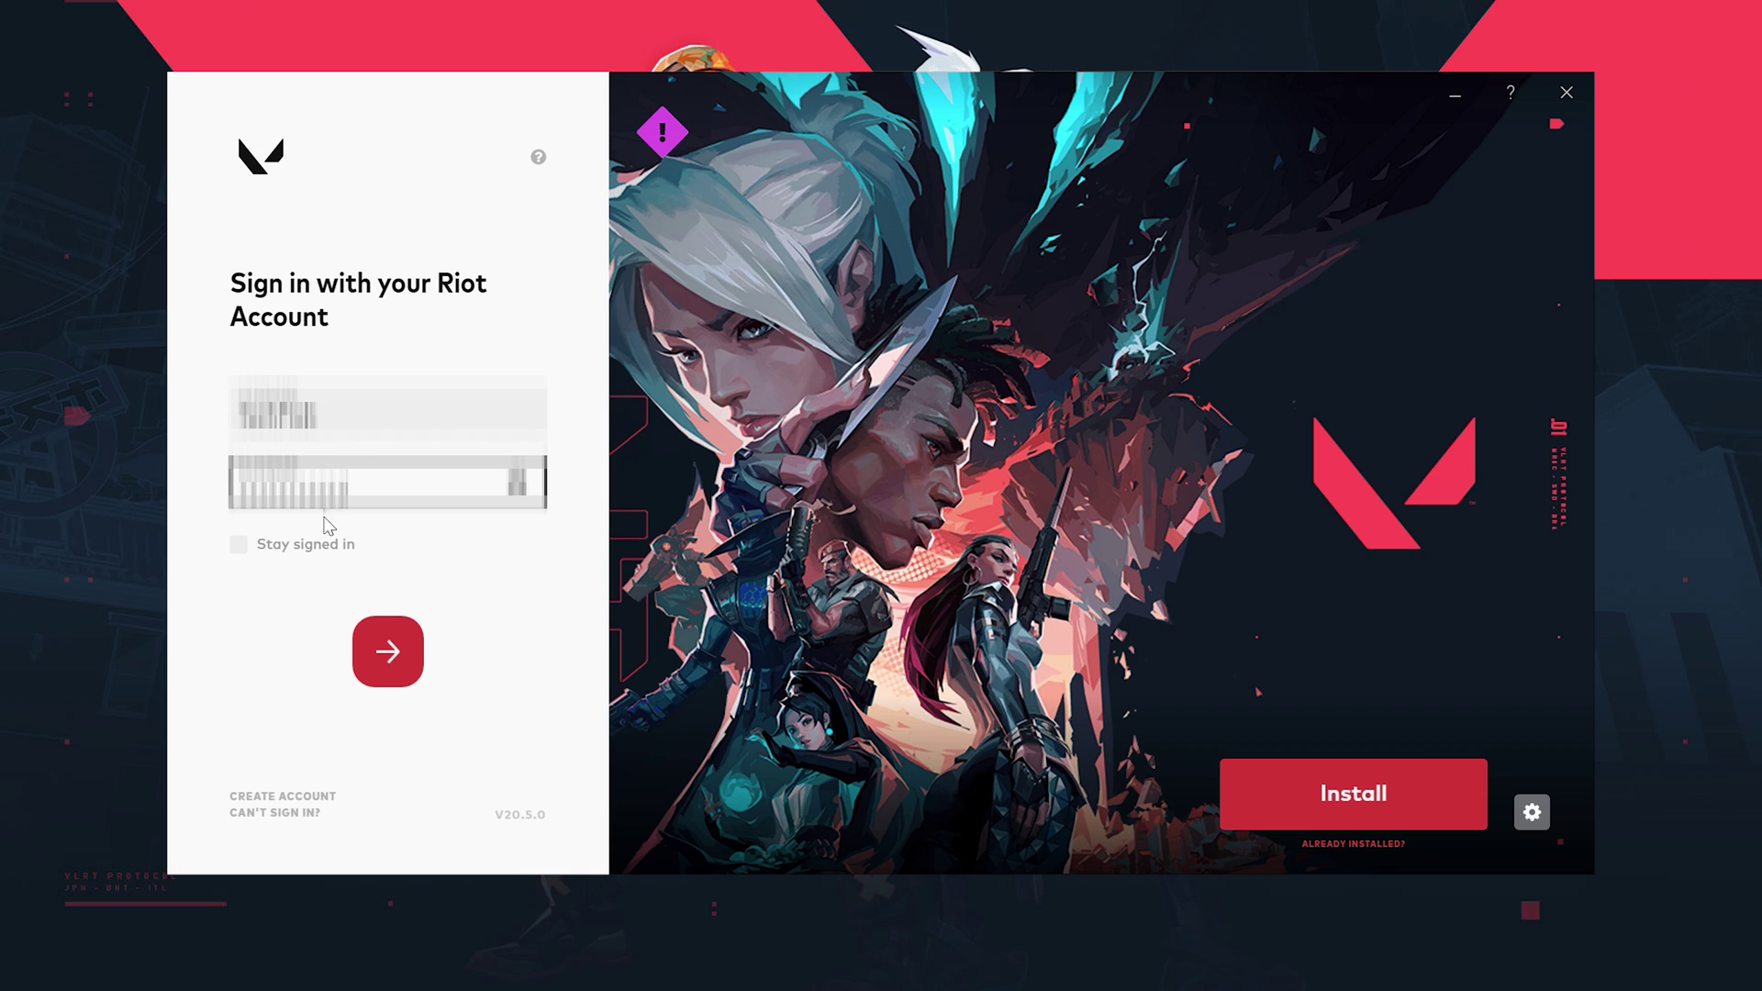
pyautogui.click(242, 544)
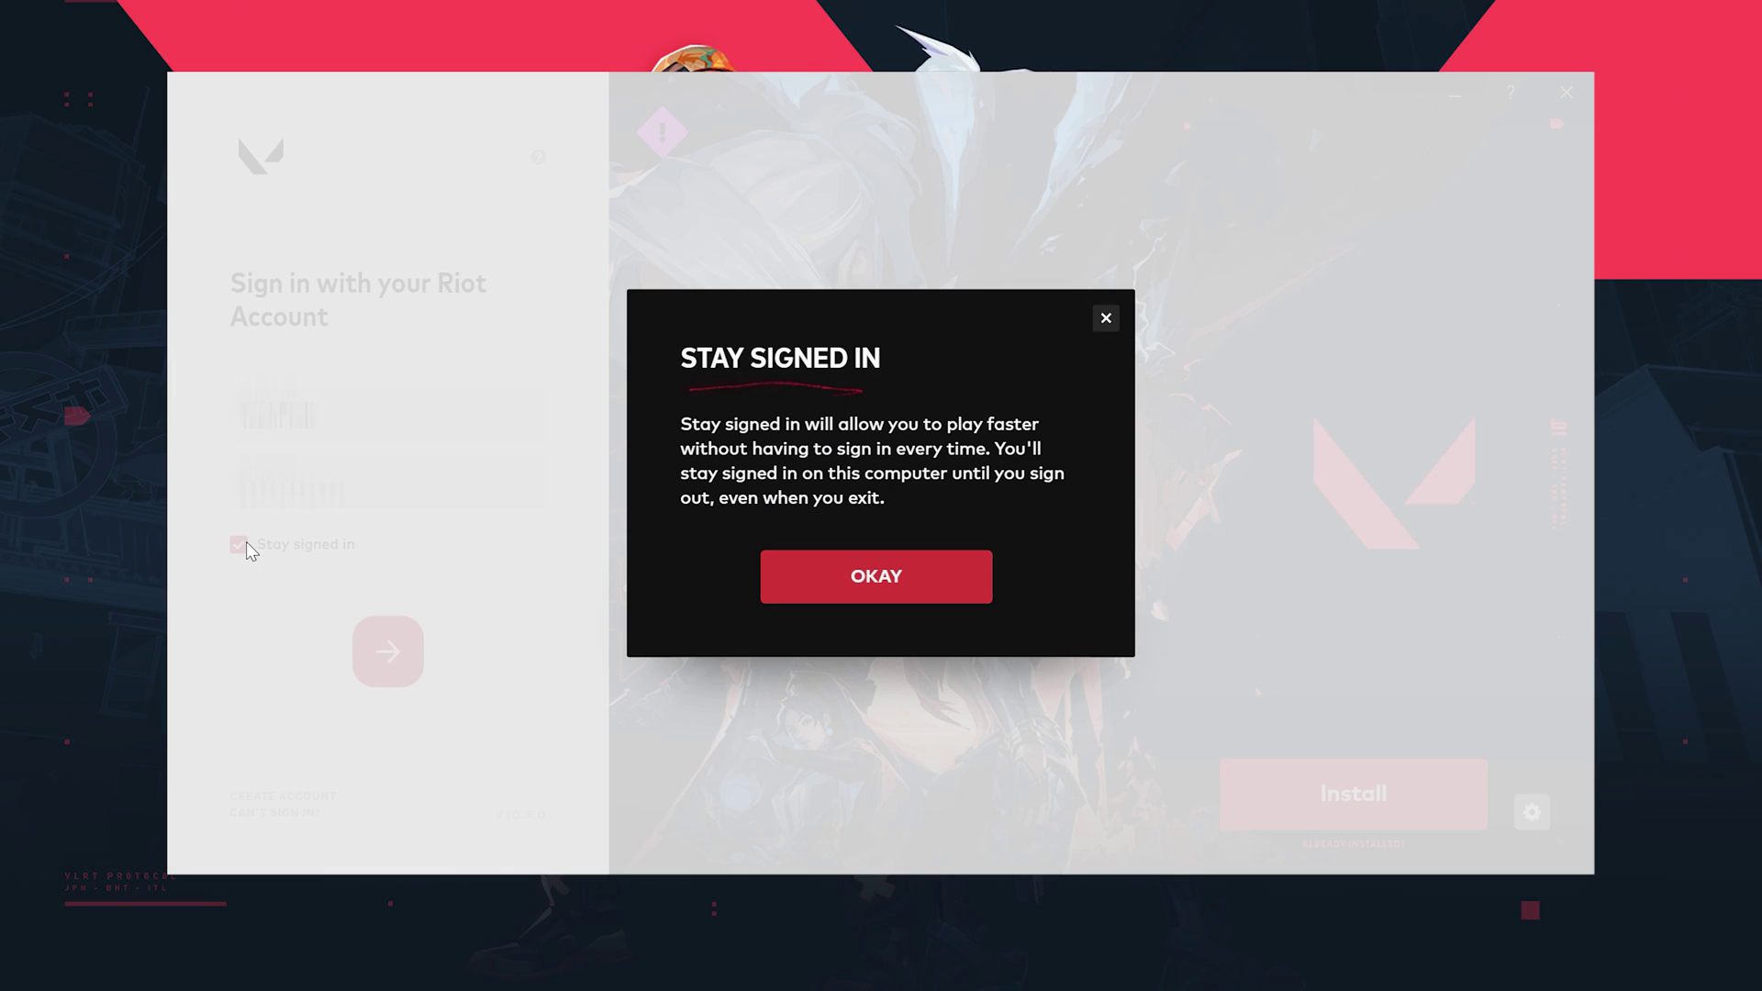
pyautogui.click(826, 576)
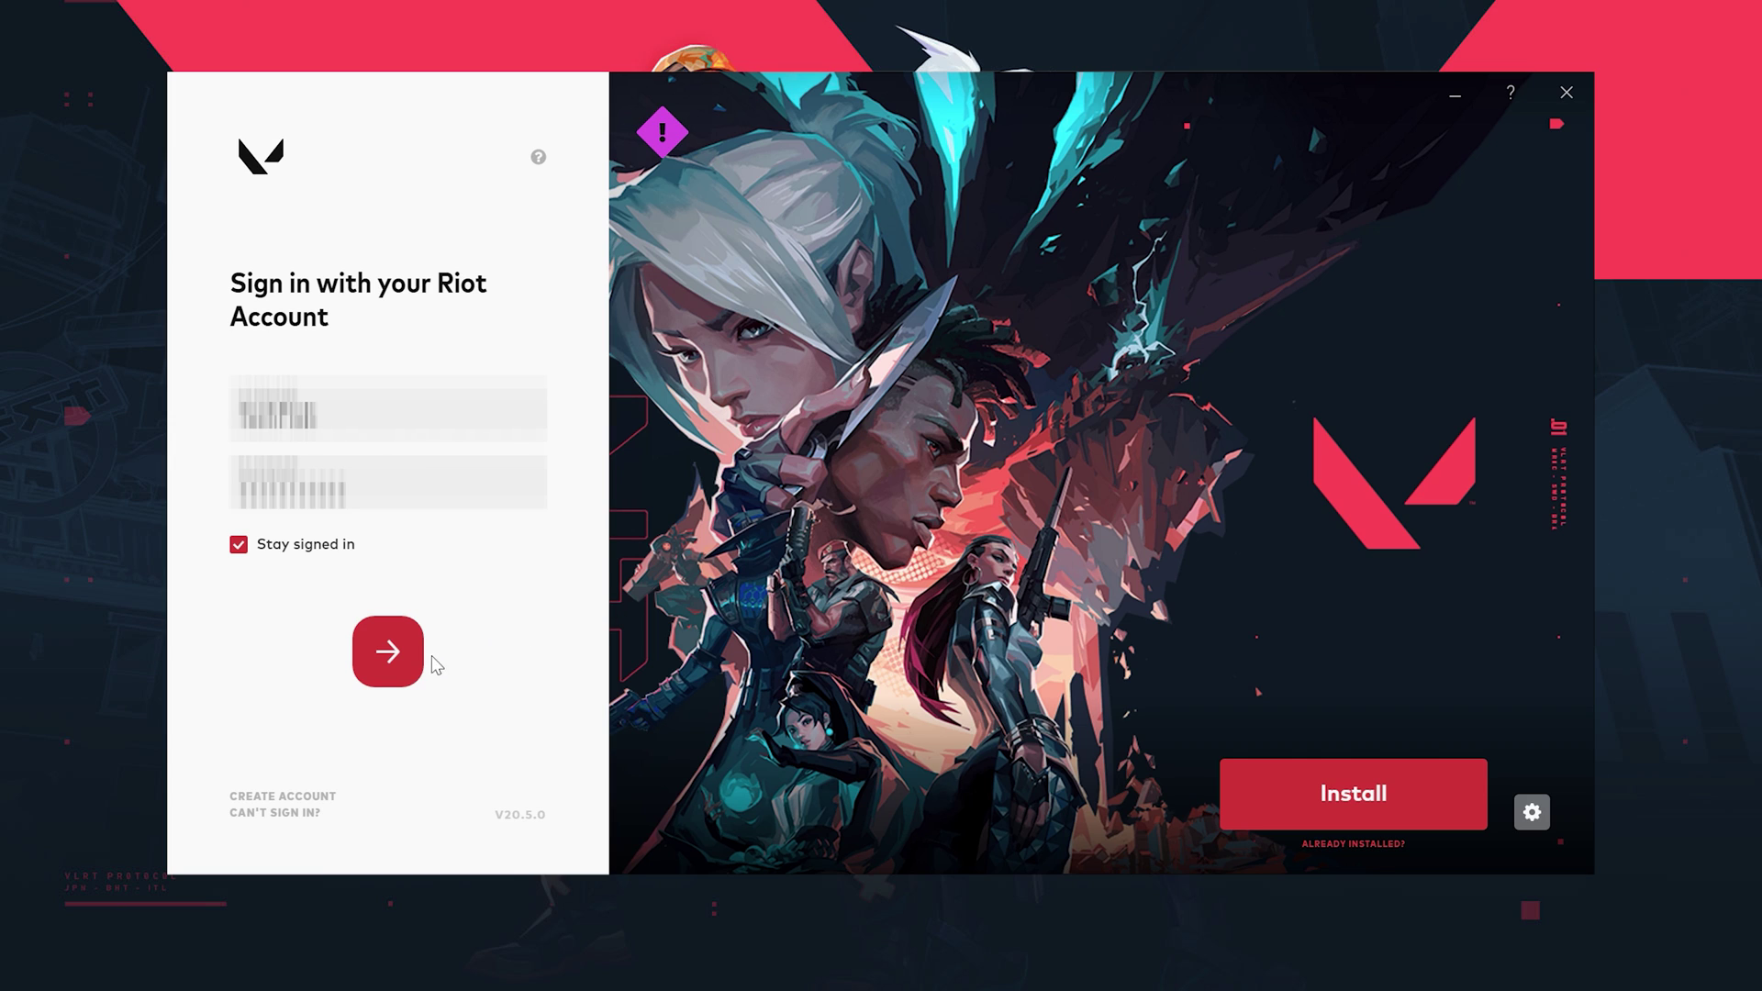
pyautogui.click(387, 652)
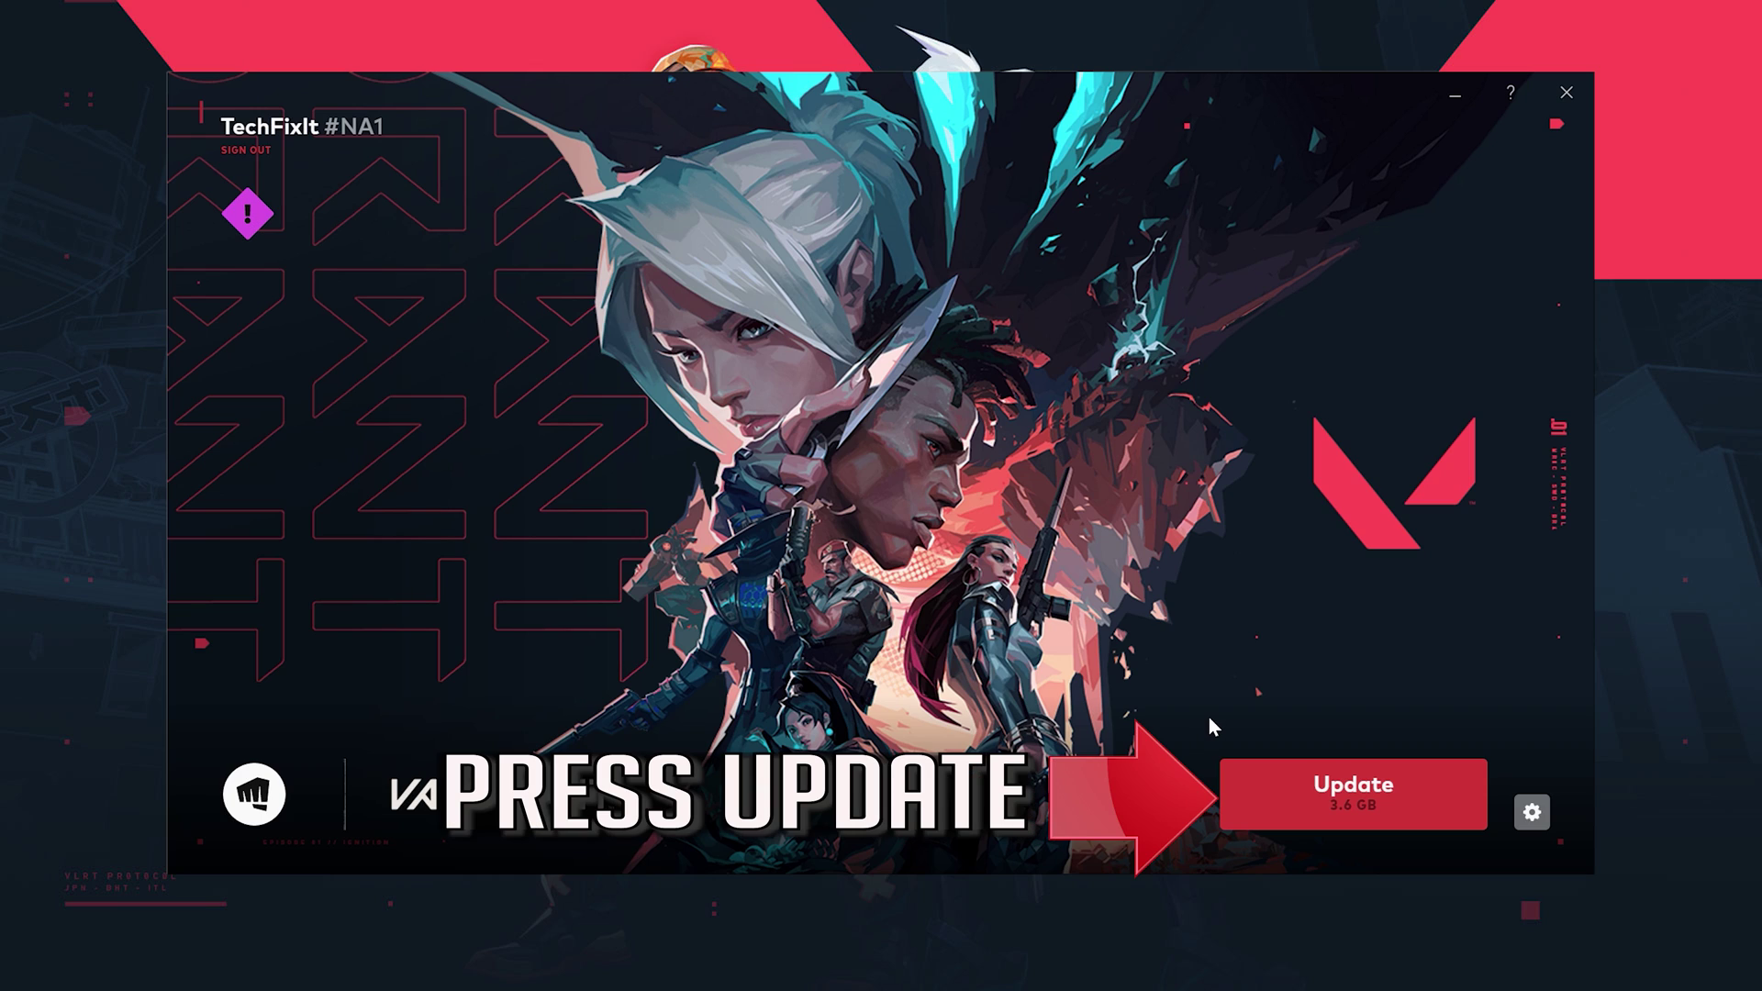
# Step: Run VALORANT's 3.6 GB update until the launcher shows PLAY
pyautogui.click(1373, 804)
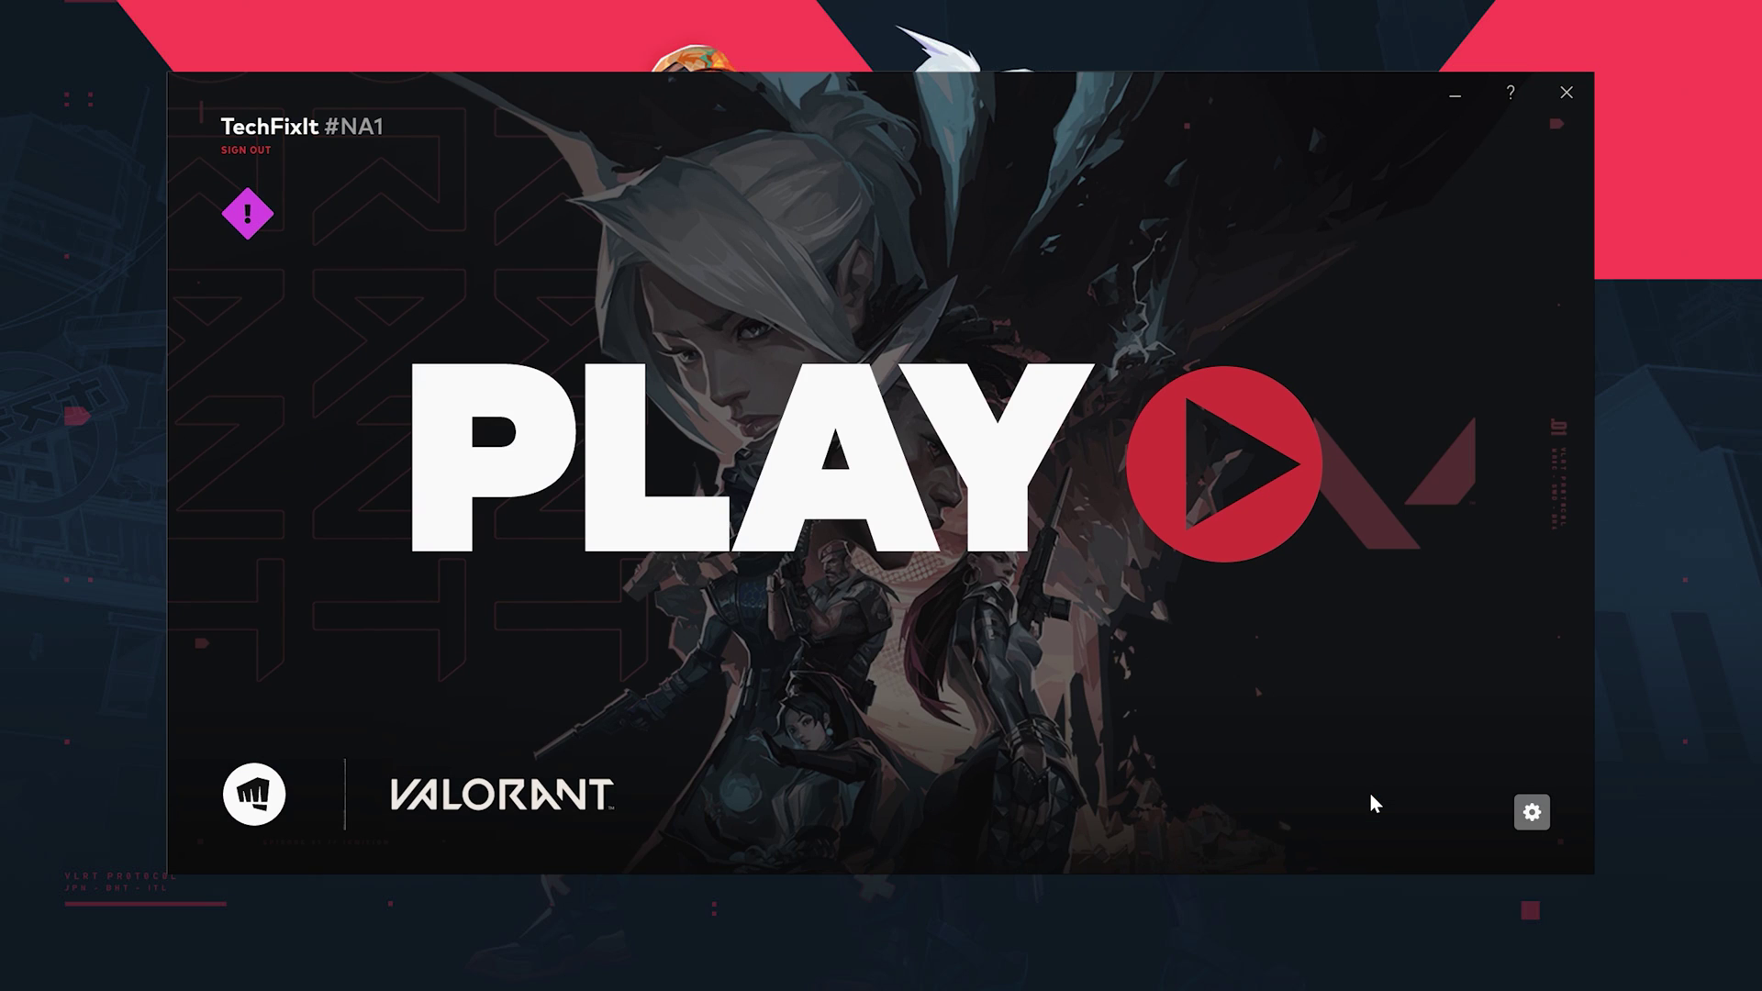
# Step: Close the Riot Client launcher and restart Windows from the Start menu's power options
pyautogui.click(1569, 92)
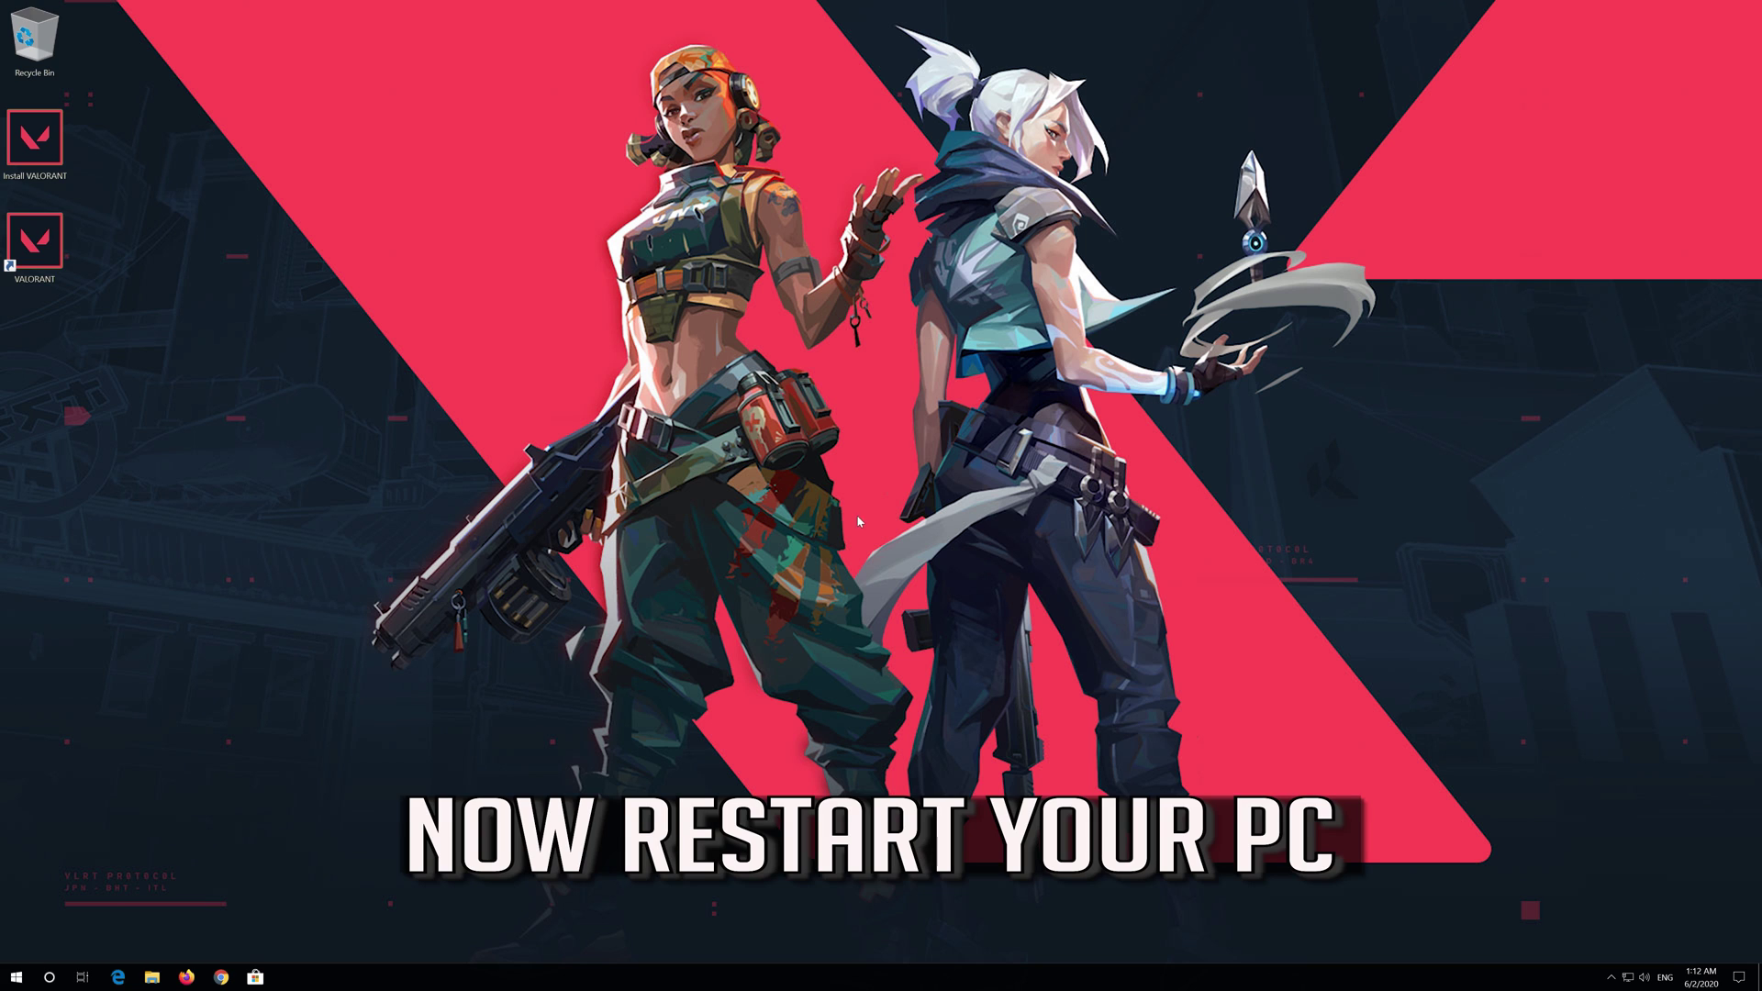
pyautogui.click(7, 978)
pyautogui.click(17, 949)
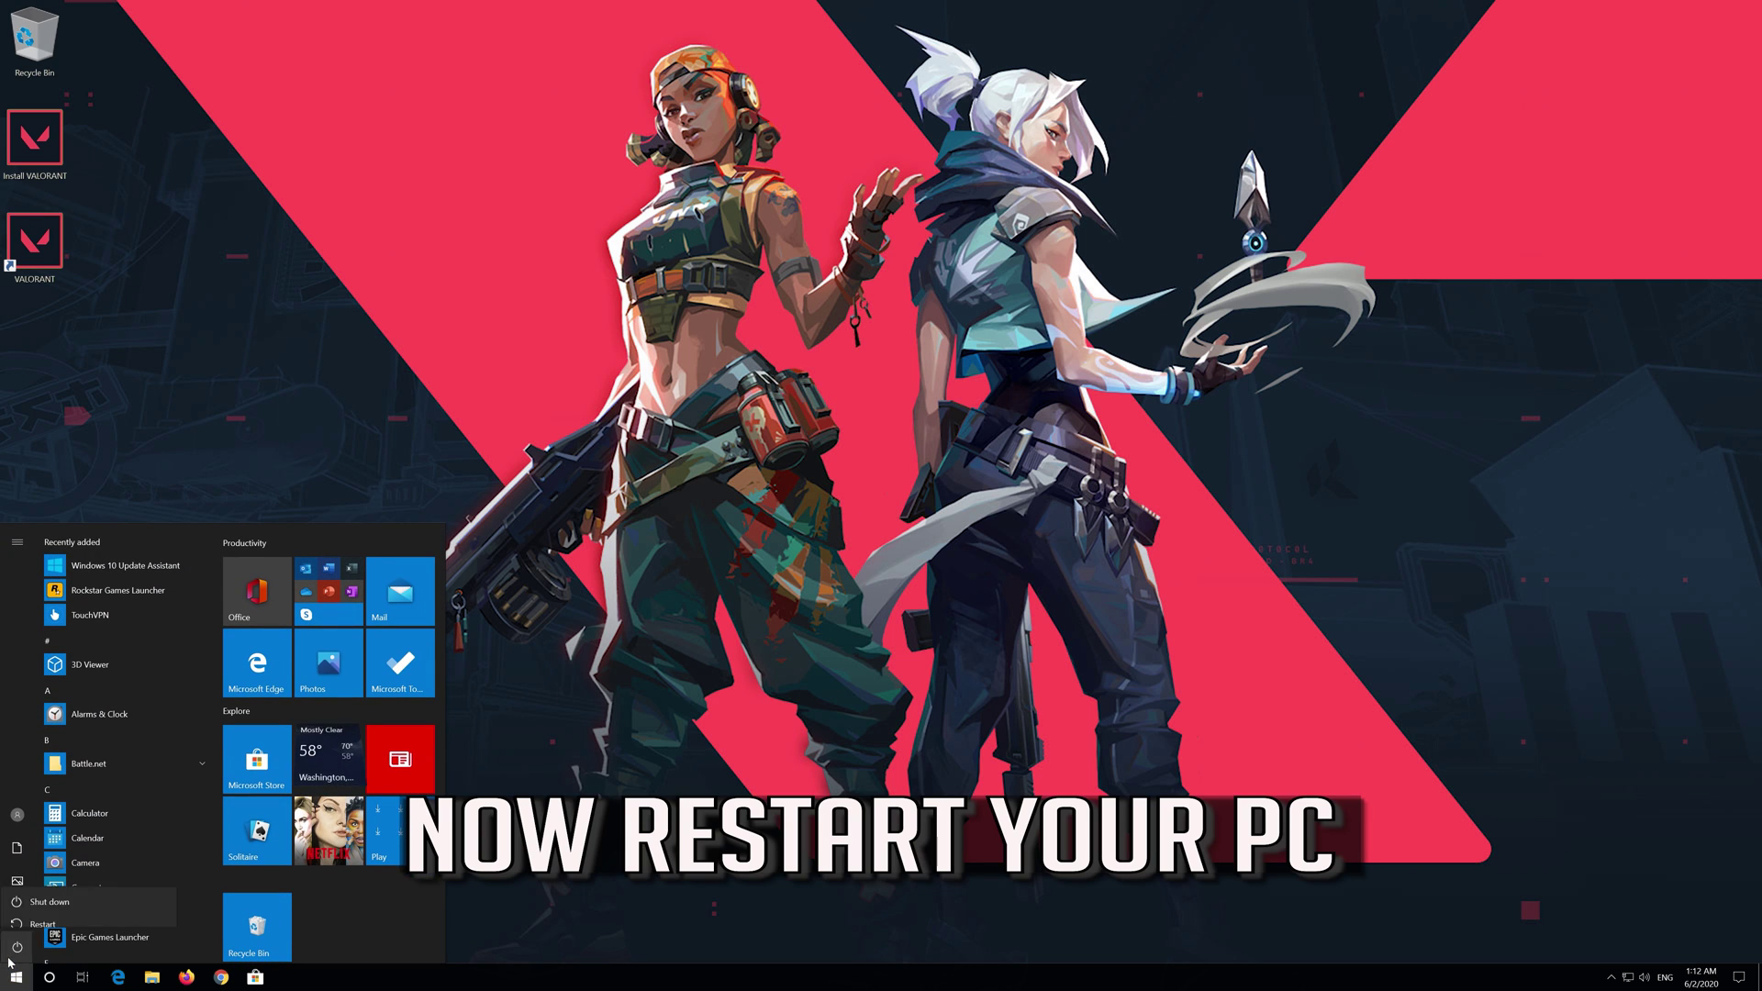
pyautogui.click(18, 912)
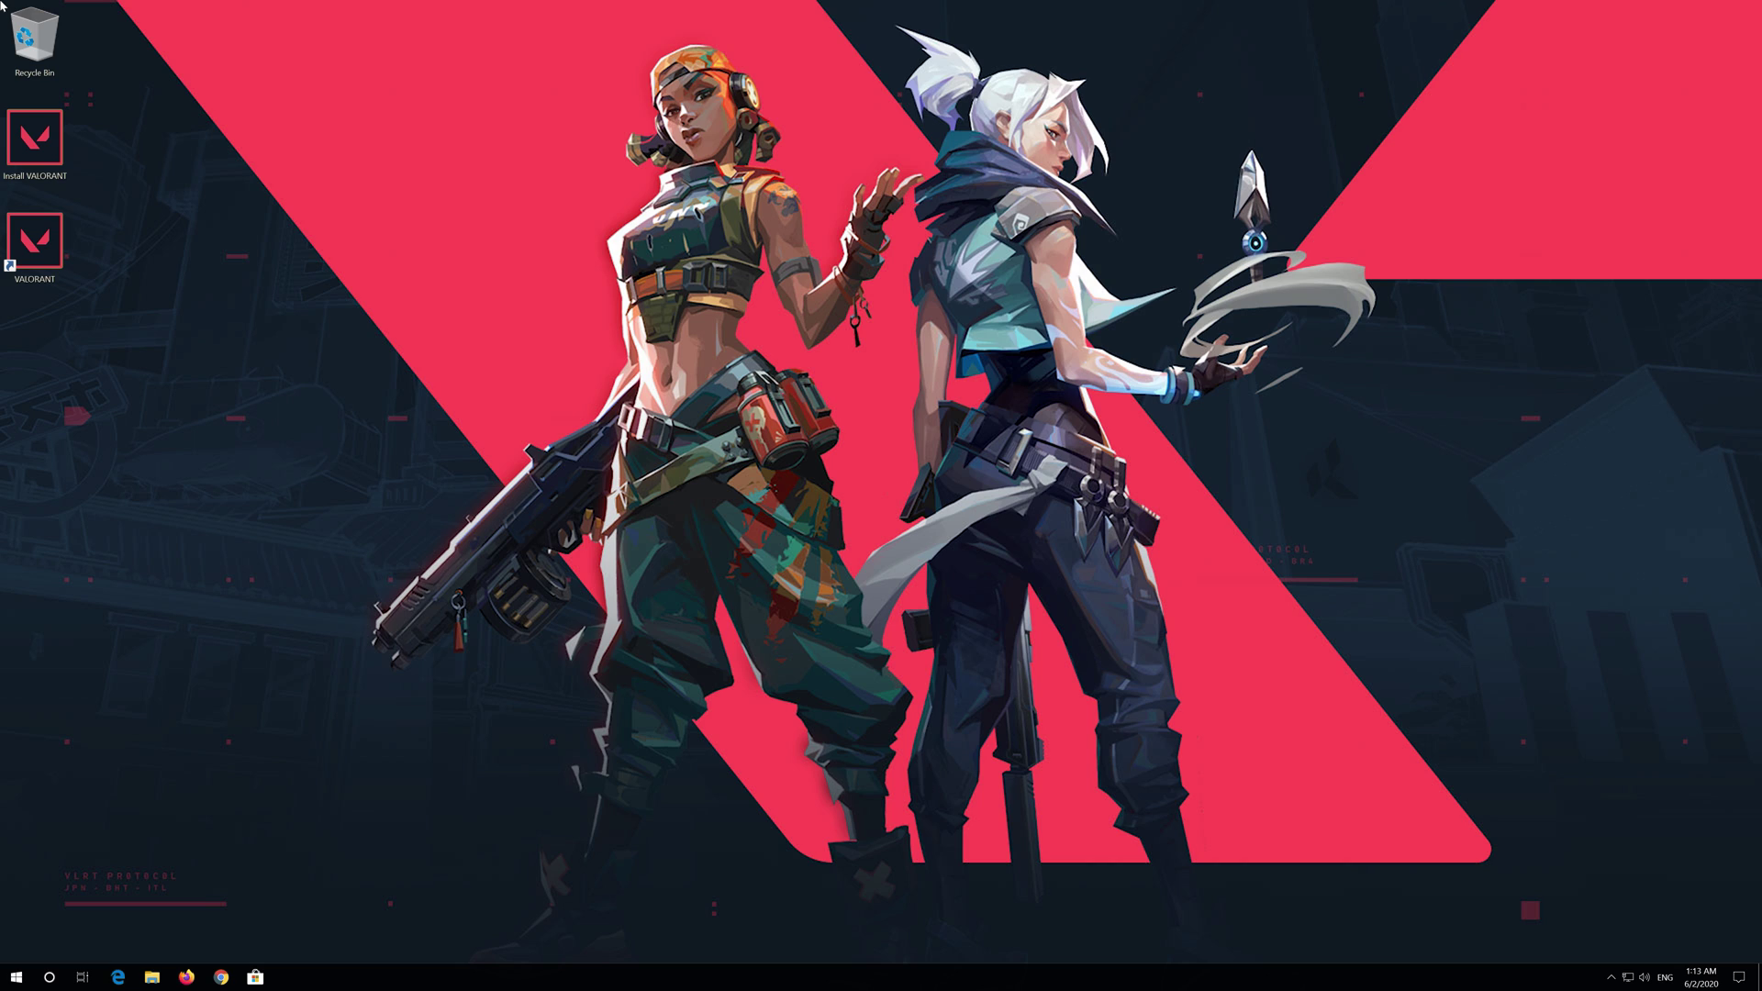
# Step: Permanently delete Install VALORANT from the desktop, place the VALORANT shortcut below Recycle Bin, and allow Riot Client
pyautogui.moveTo(36, 137); pyautogui.dragTo(32, 55)
pyautogui.rightClick(32, 55)
pyautogui.click(82, 72)
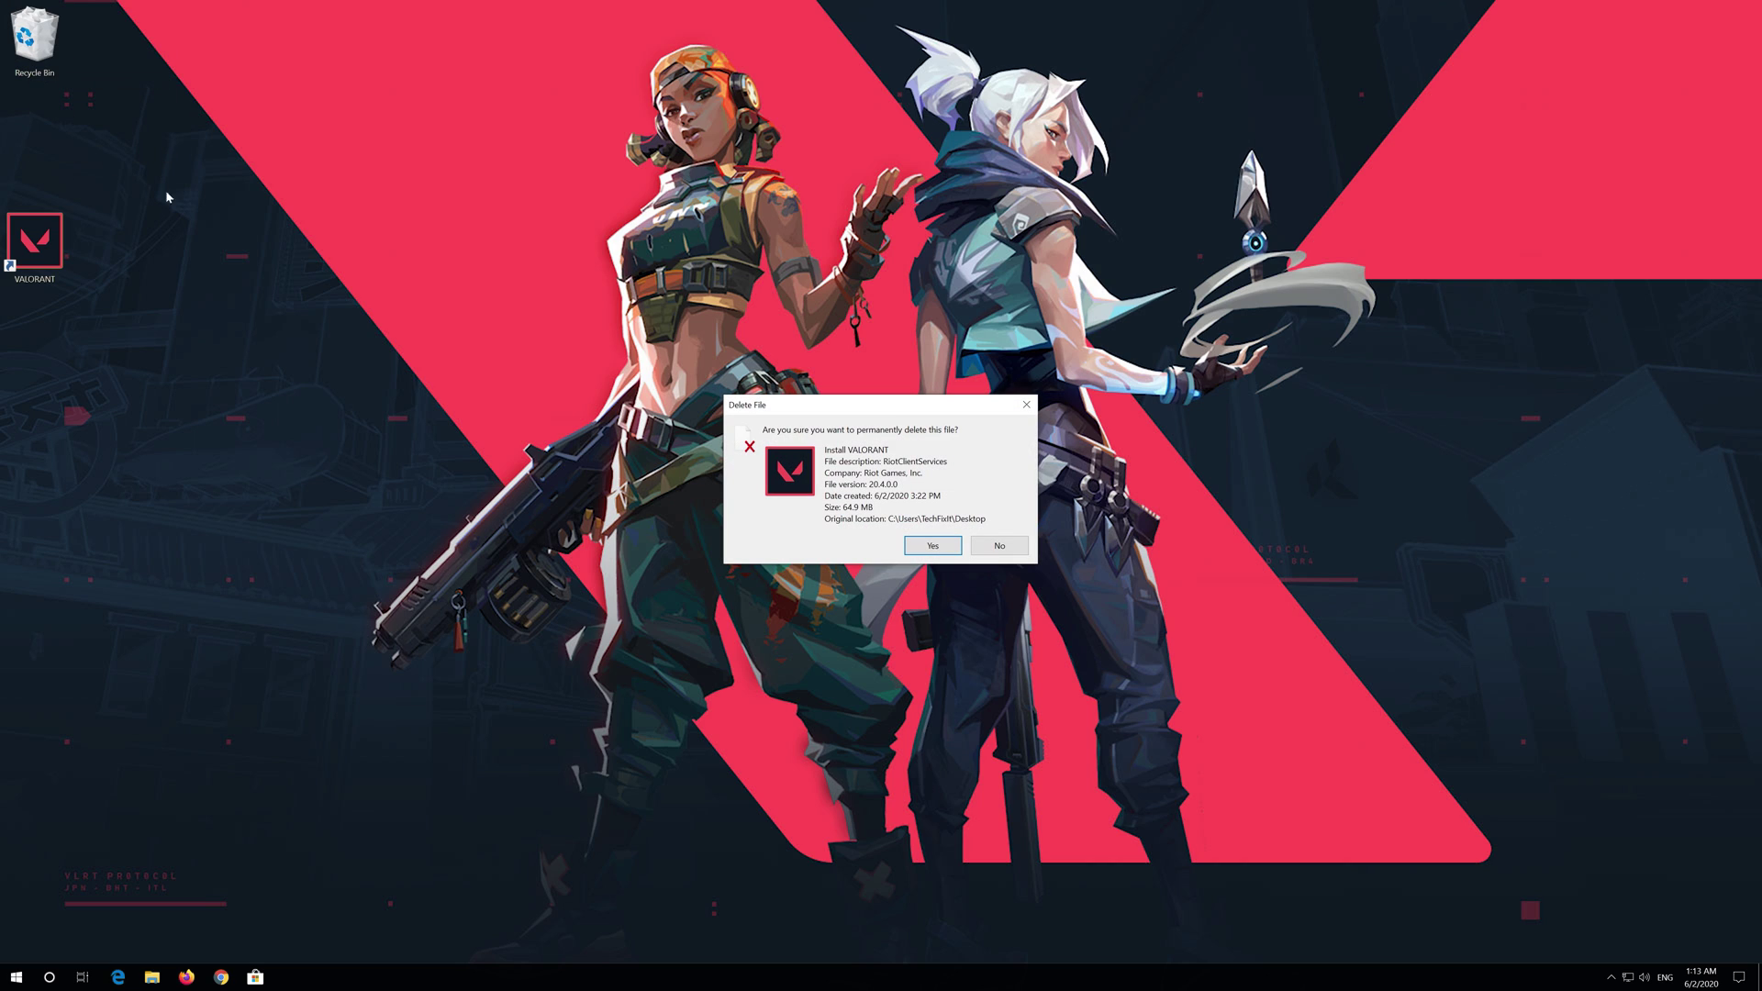
pyautogui.click(932, 547)
pyautogui.moveTo(37, 278); pyautogui.dragTo(37, 174)
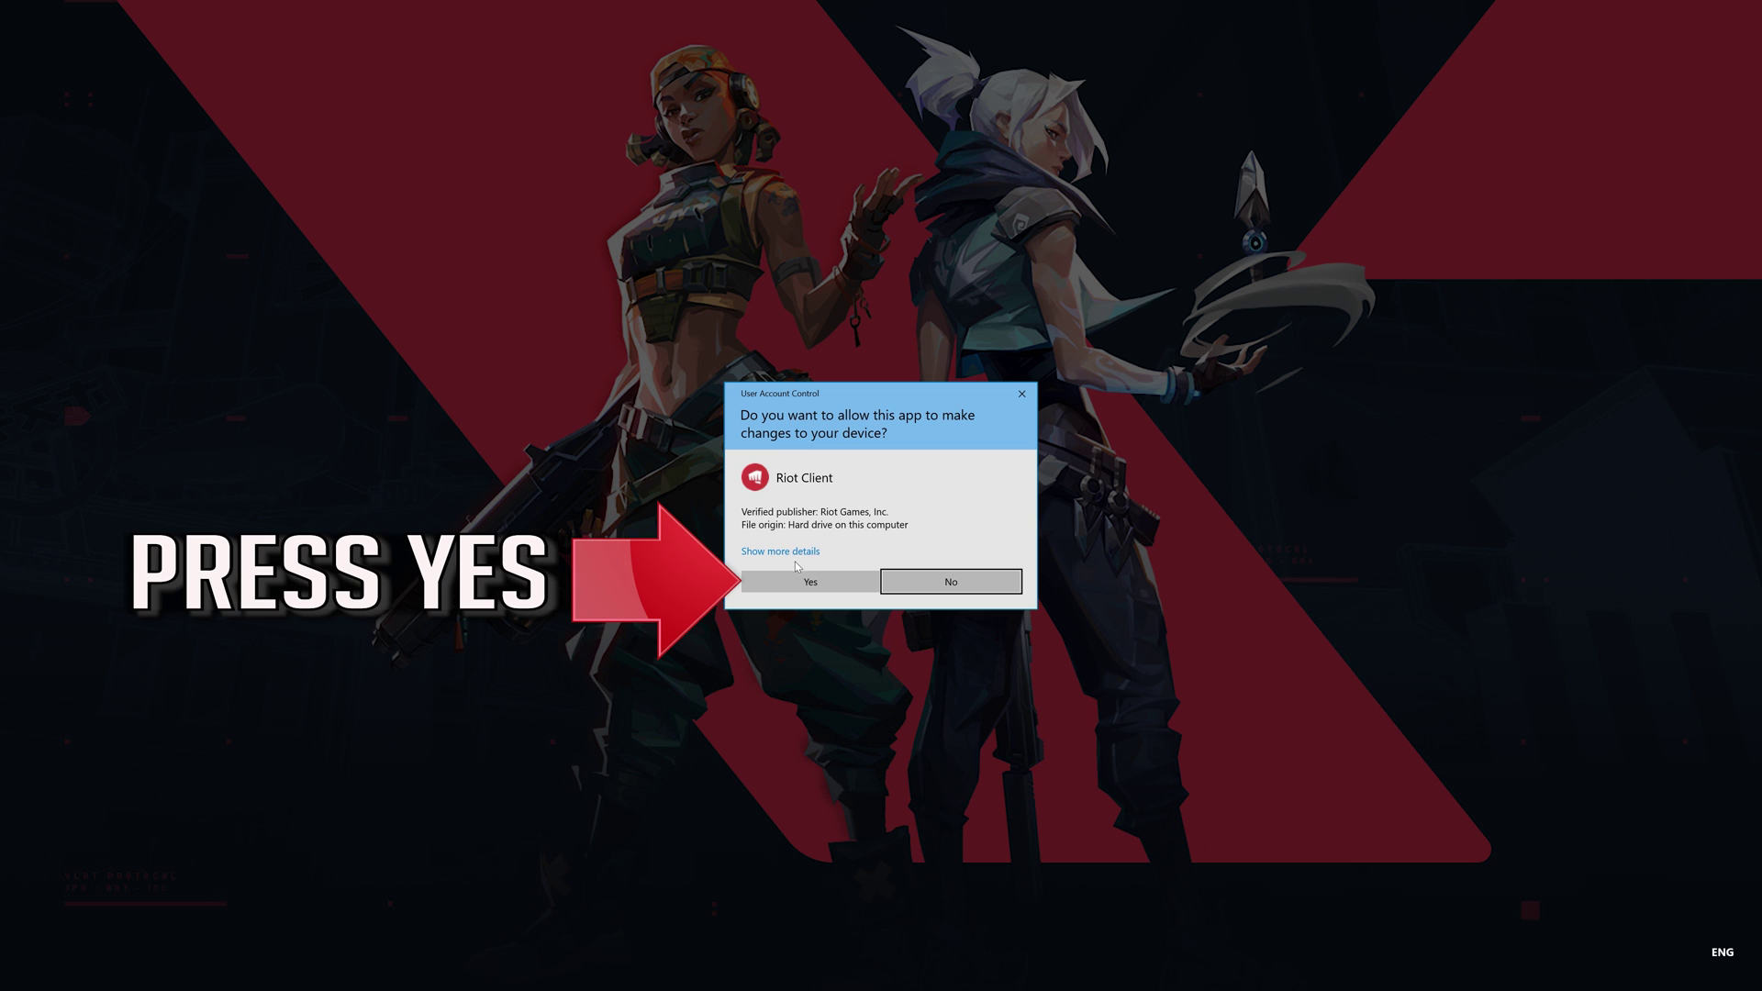
pyautogui.click(838, 588)
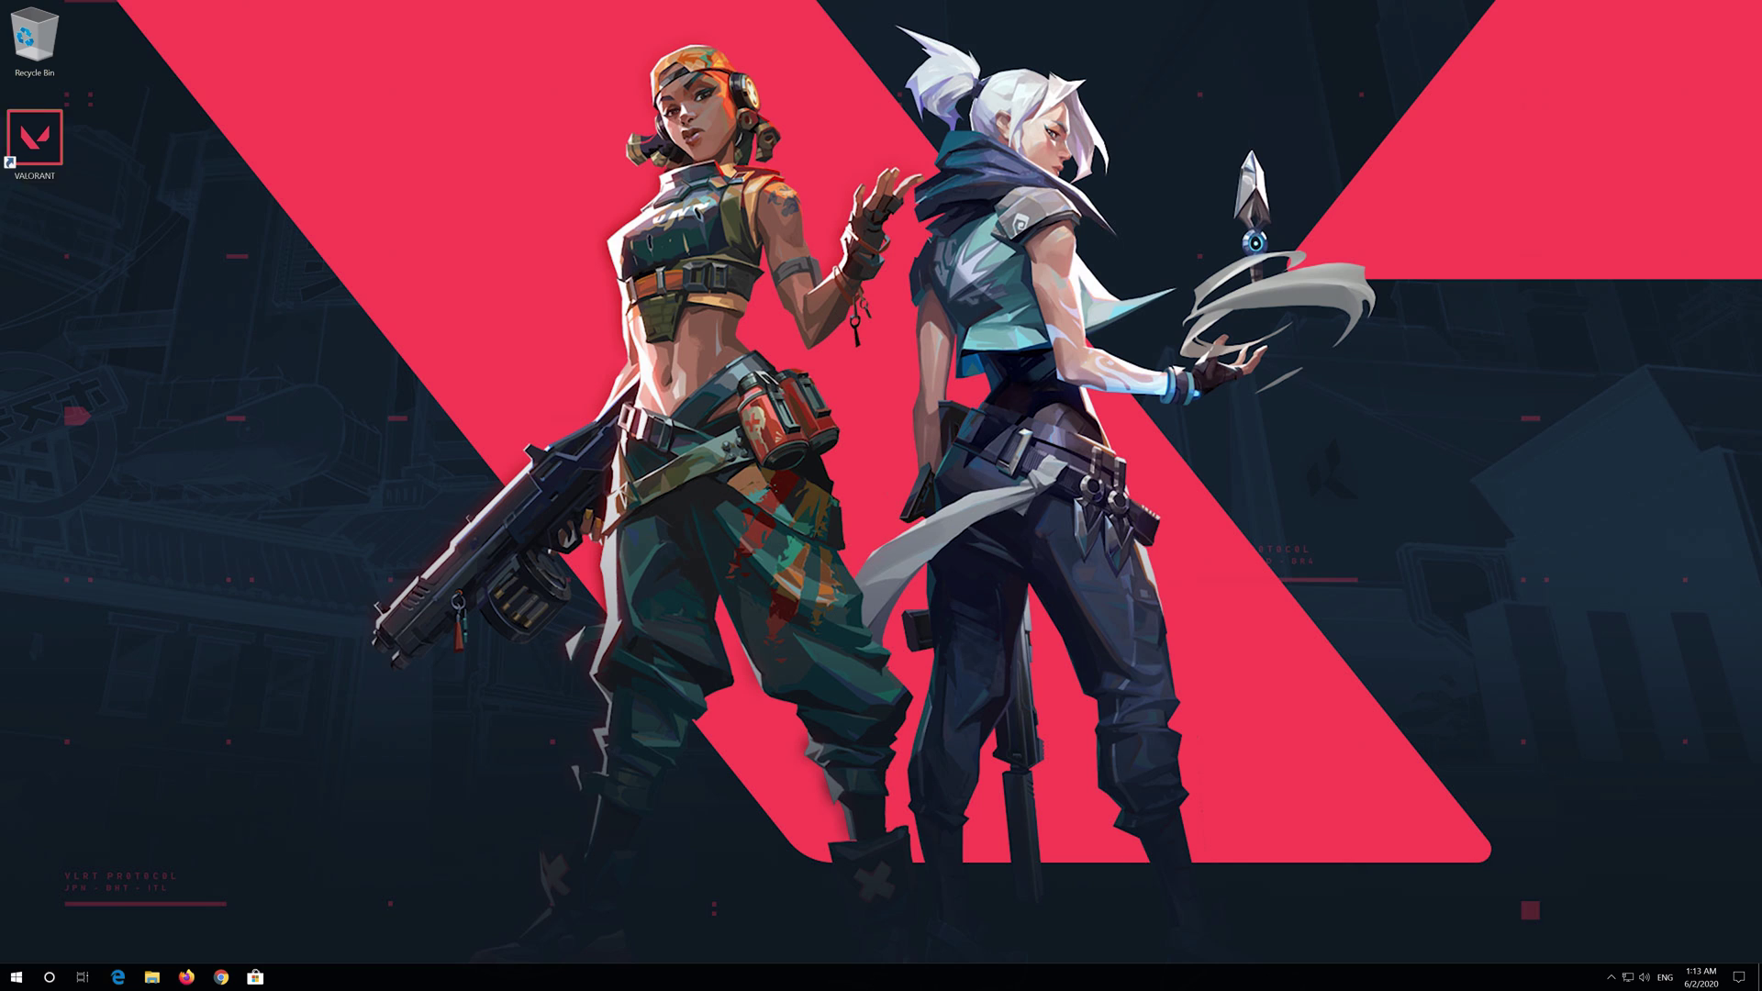